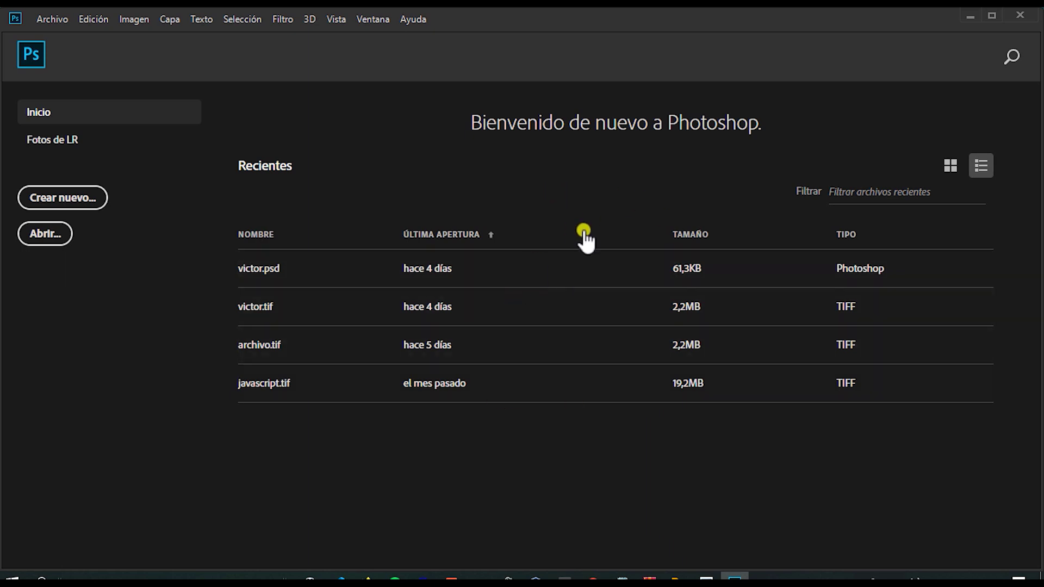
pyautogui.click(948, 169)
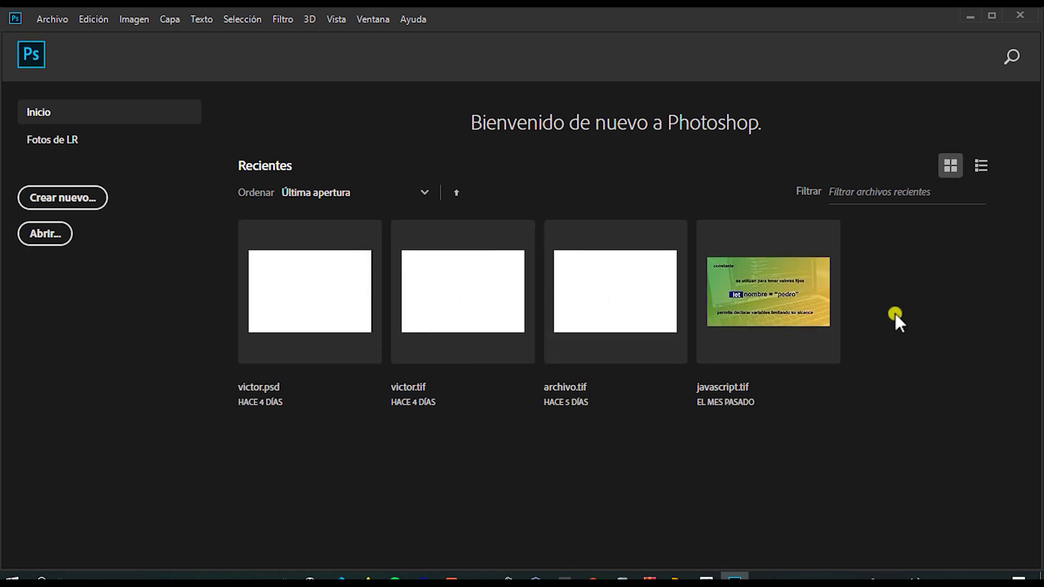
pyautogui.click(980, 164)
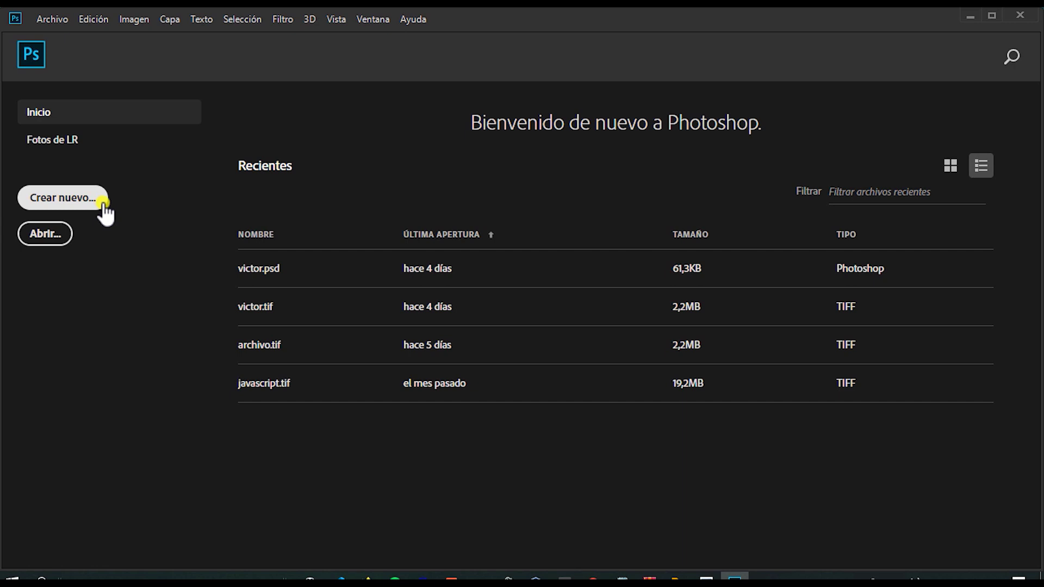
pyautogui.click(61, 22)
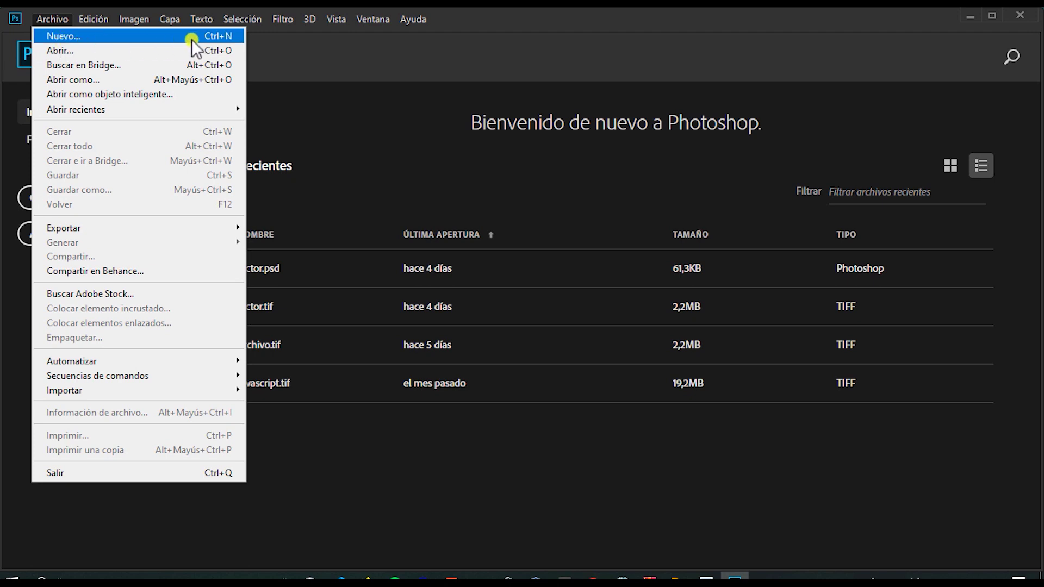
pyautogui.click(318, 144)
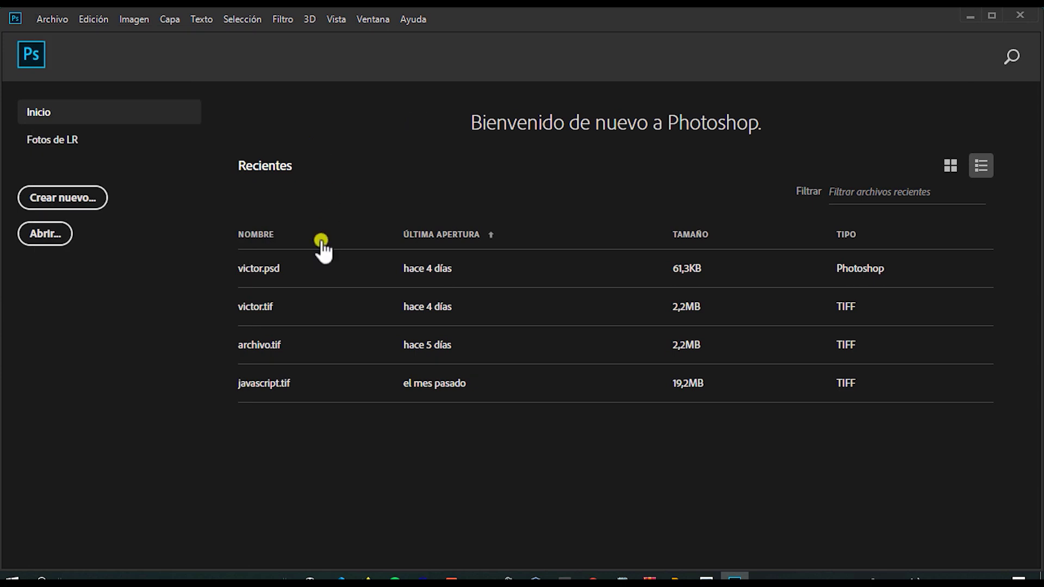
# Open the new document setup and examine the film and video, mobile, web, illustration, print, photo and saved presets, ending on the recent ones.
pyautogui.click(77, 204)
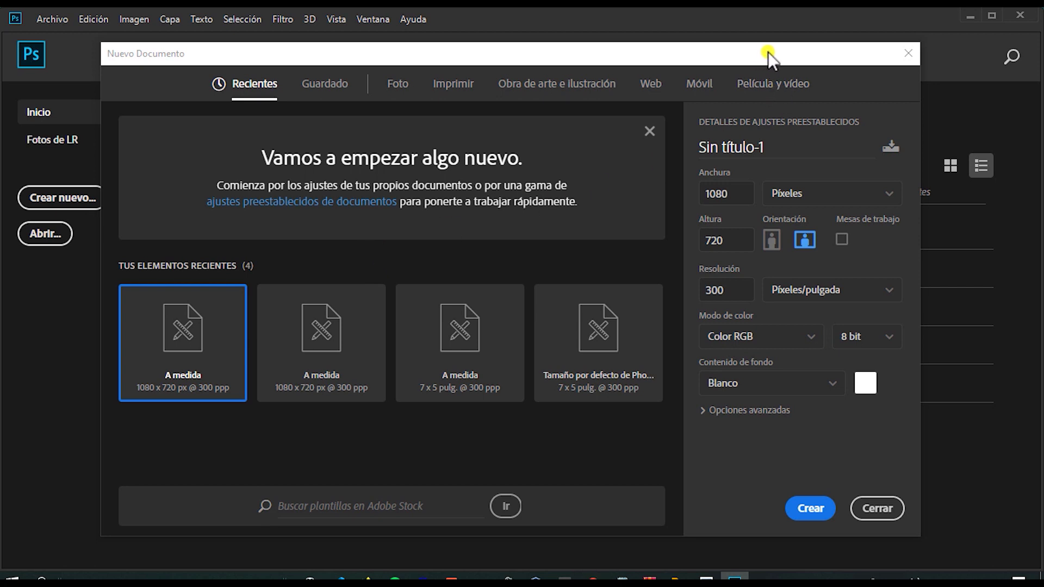
pyautogui.click(769, 89)
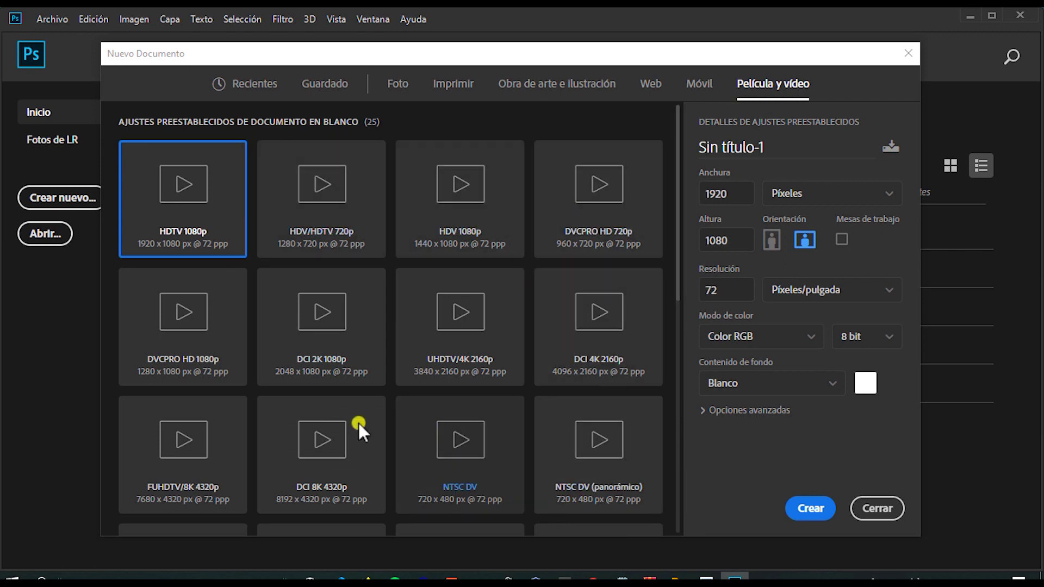
pyautogui.scroll(-5, 523, 390)
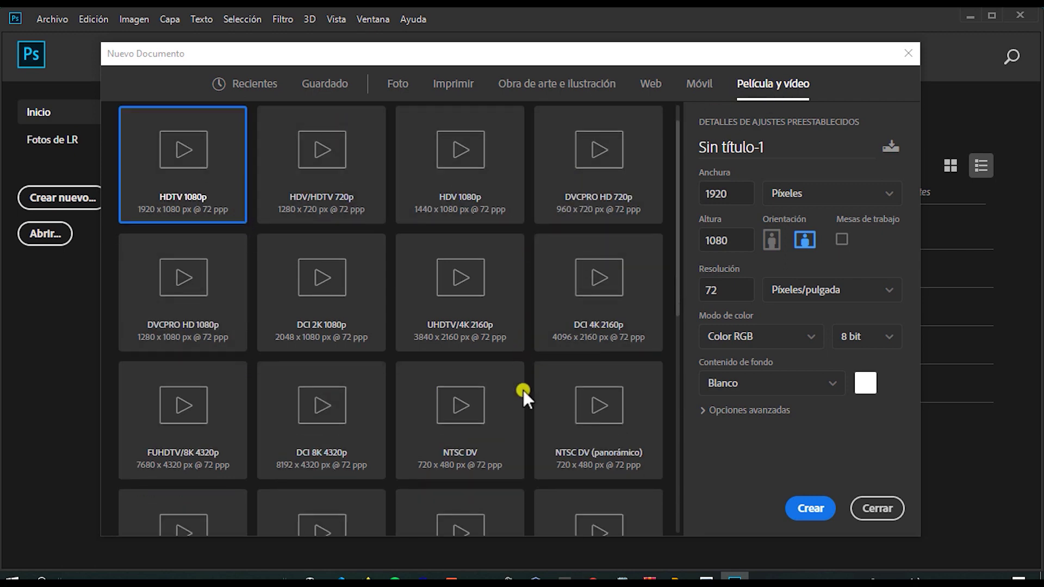
pyautogui.scroll(5, 523, 390)
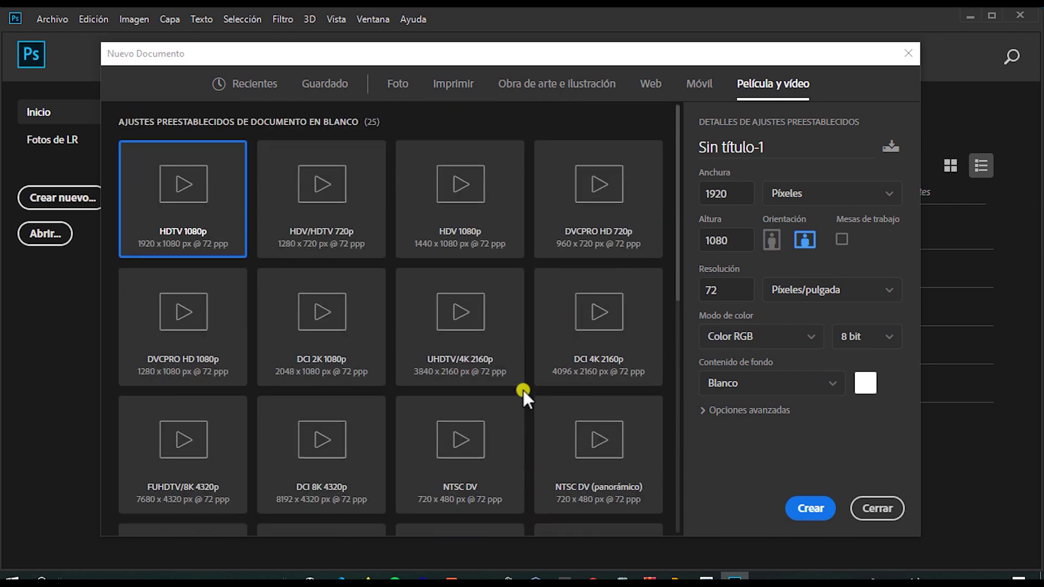
pyautogui.click(699, 85)
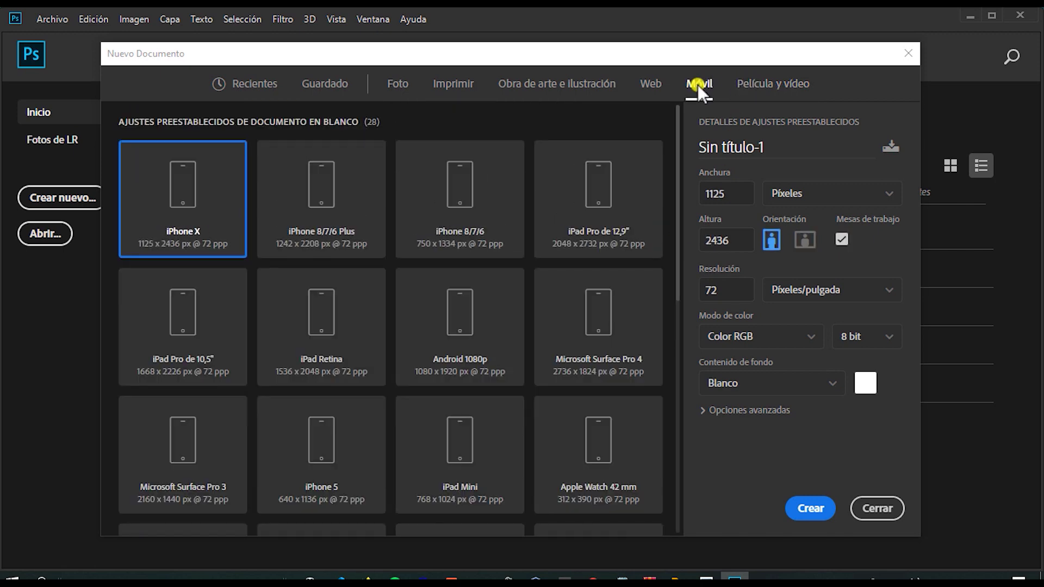
pyautogui.click(651, 85)
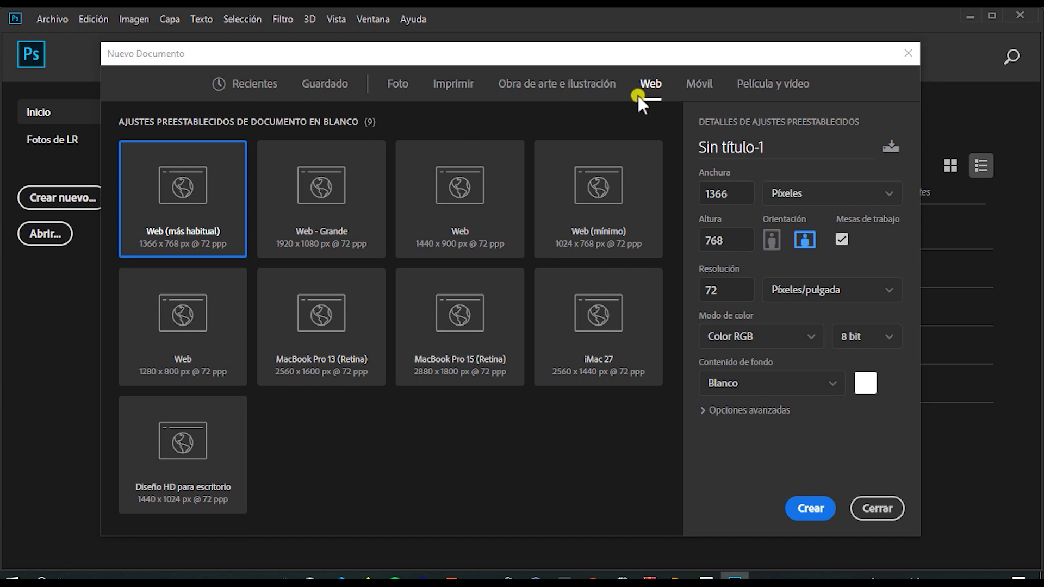
pyautogui.click(558, 84)
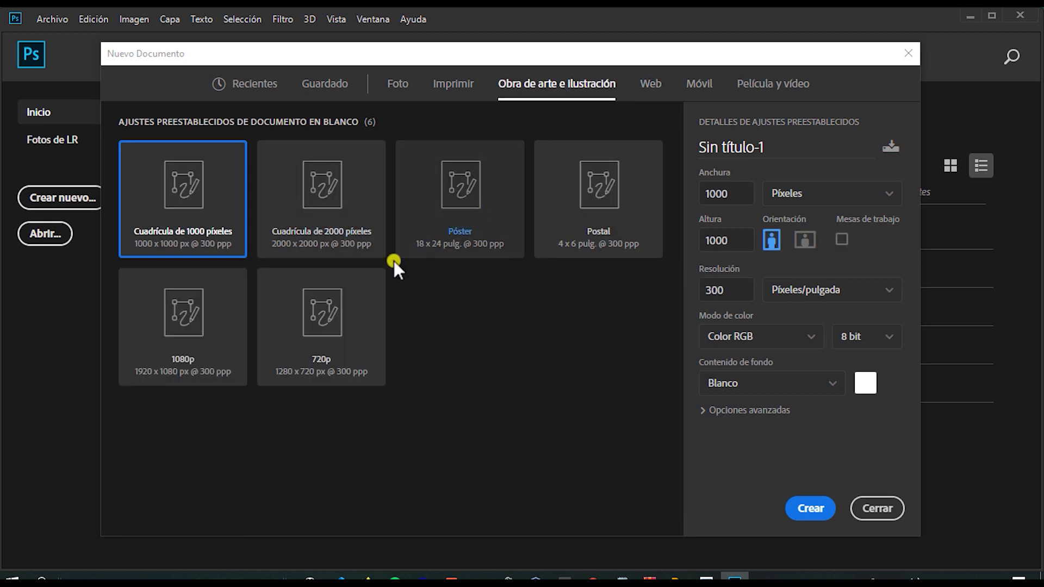
pyautogui.click(452, 86)
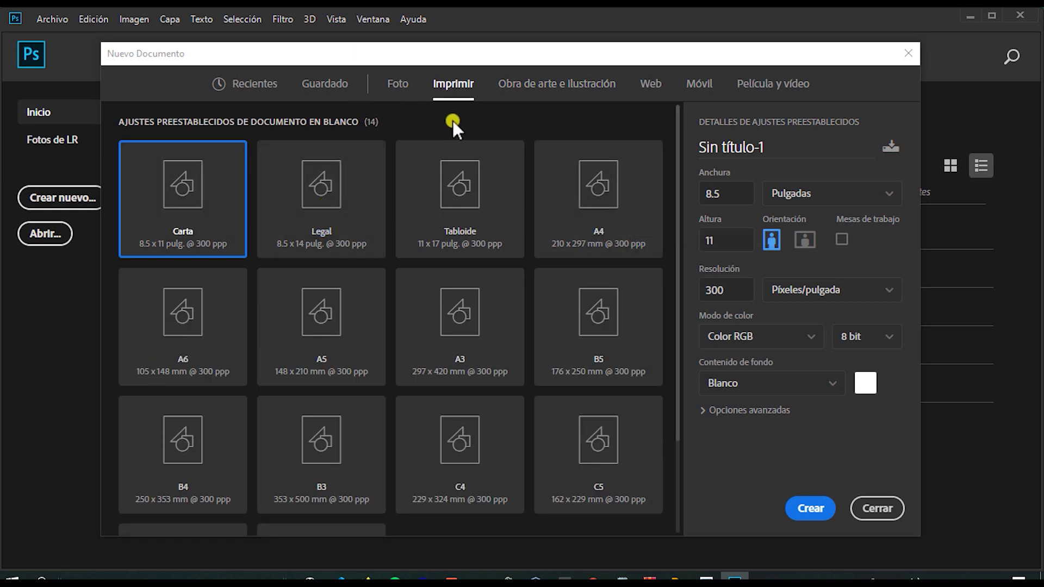
pyautogui.click(400, 88)
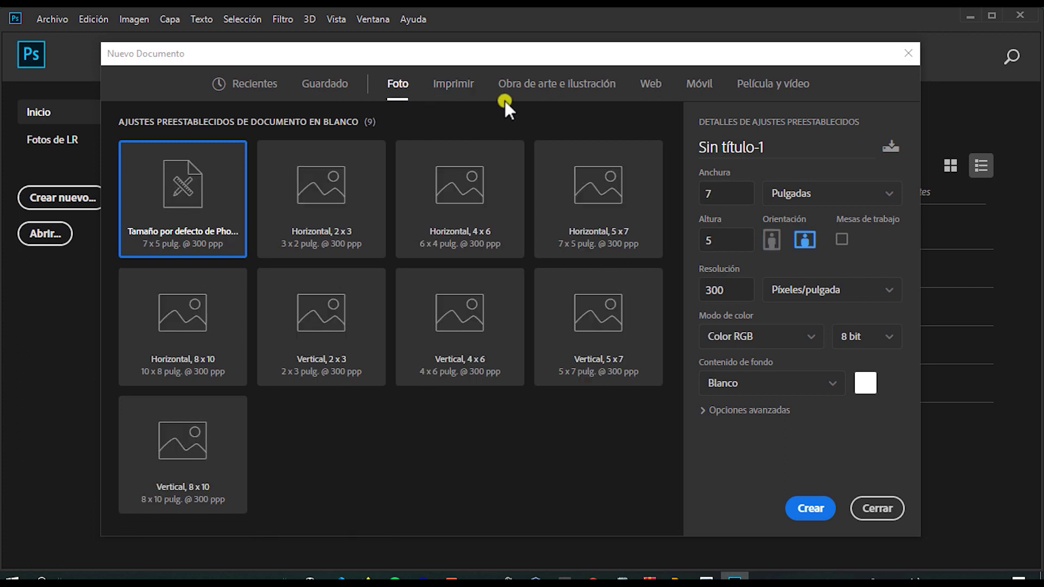
pyautogui.click(478, 87)
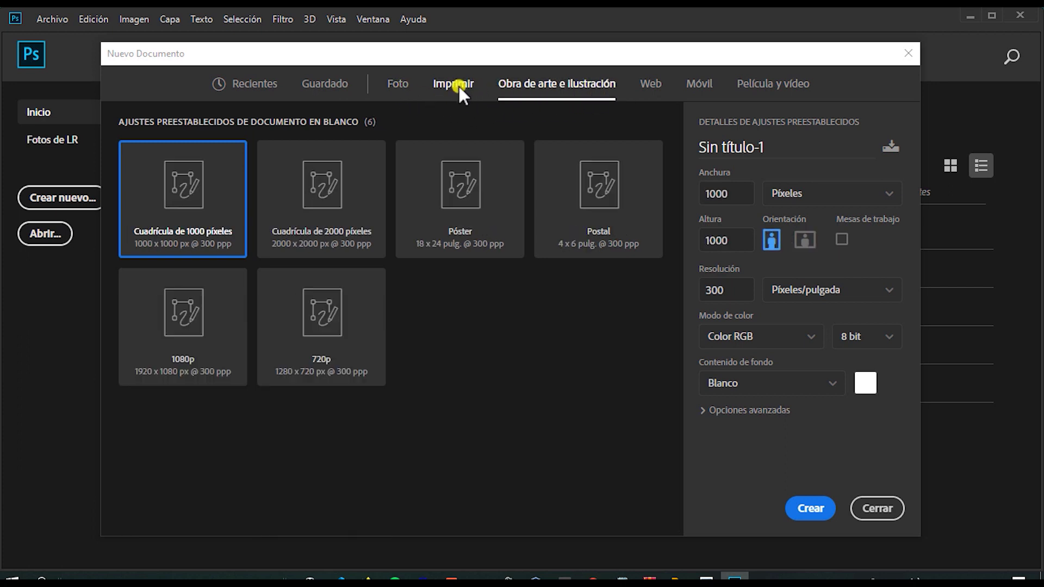
pyautogui.click(459, 87)
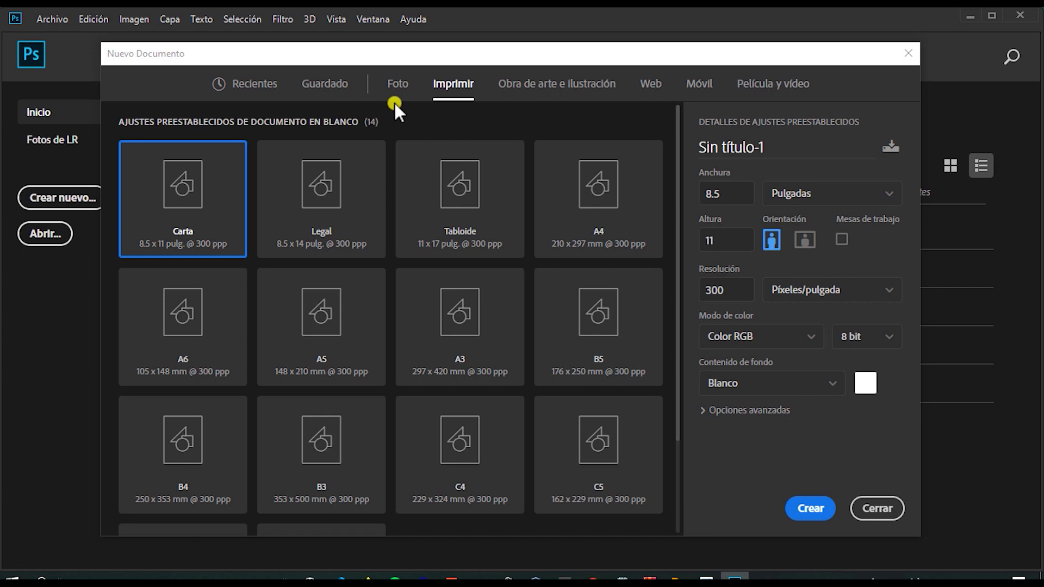
pyautogui.click(329, 86)
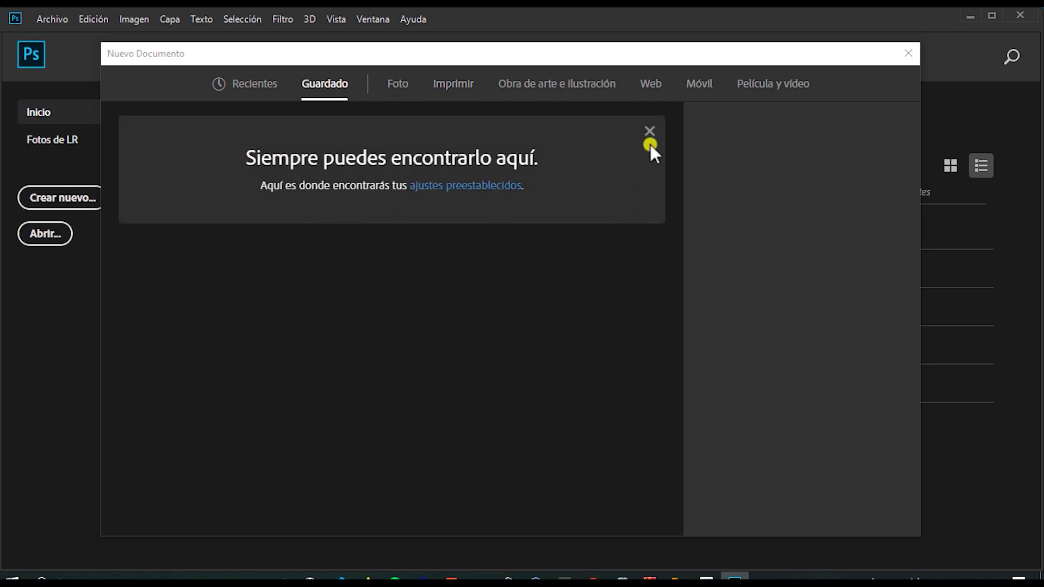
pyautogui.click(651, 133)
pyautogui.click(250, 87)
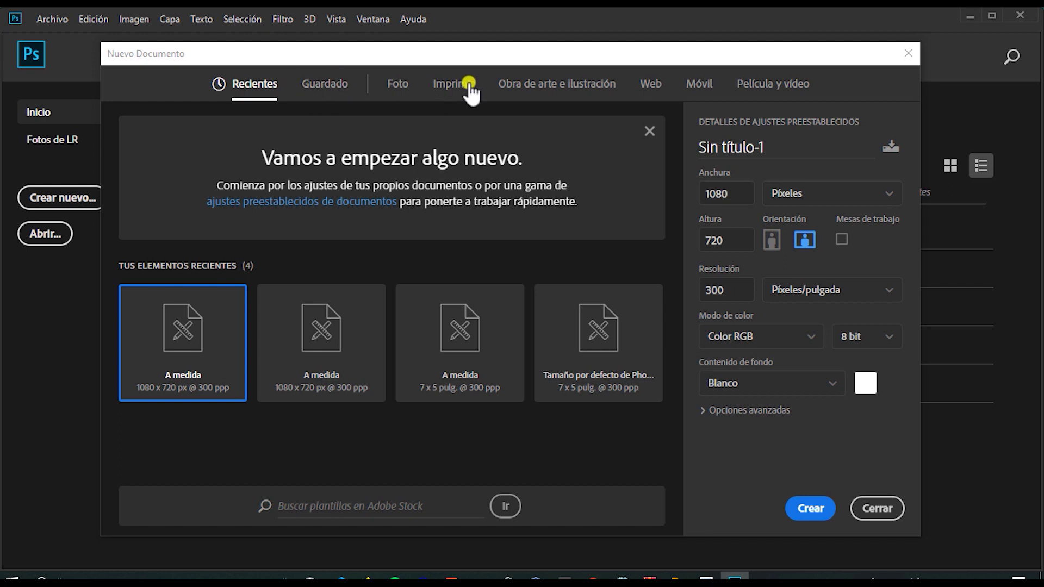
# Name the new document "primer doc" without saving its settings as a preset.
pyautogui.click(770, 146)
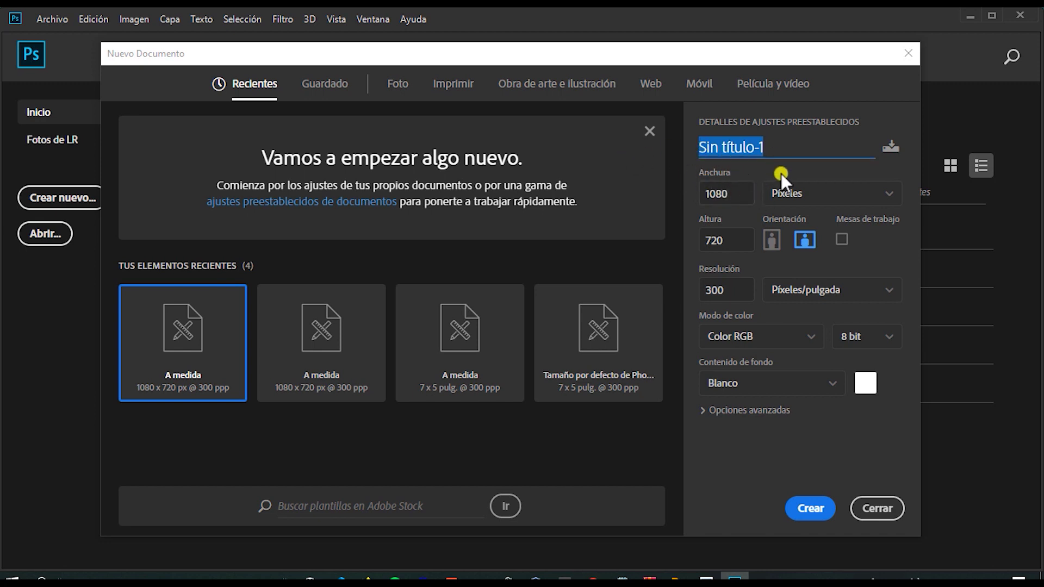
pyautogui.press('BackSpace')
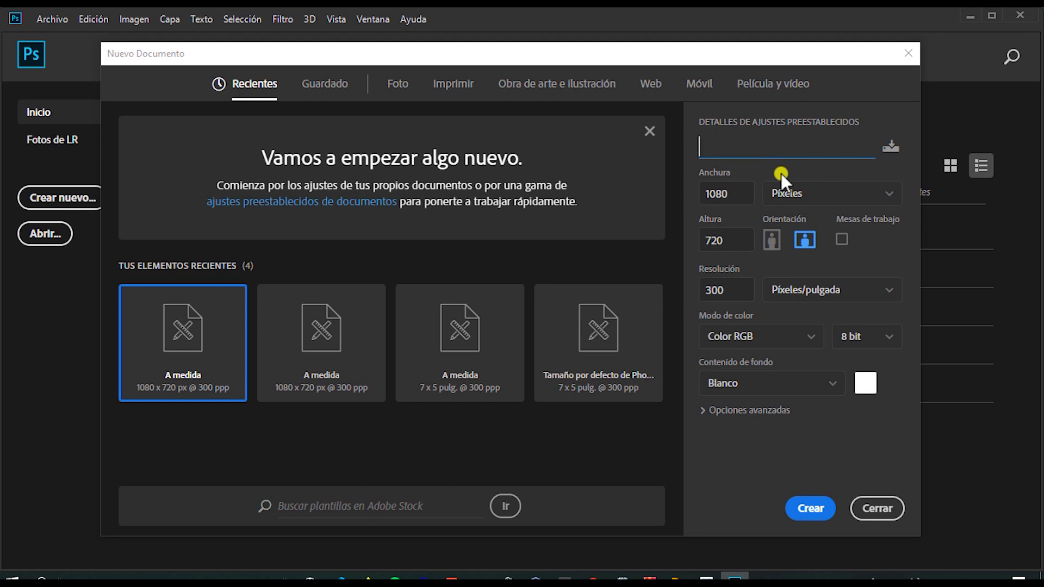
pyautogui.write('primer doc')
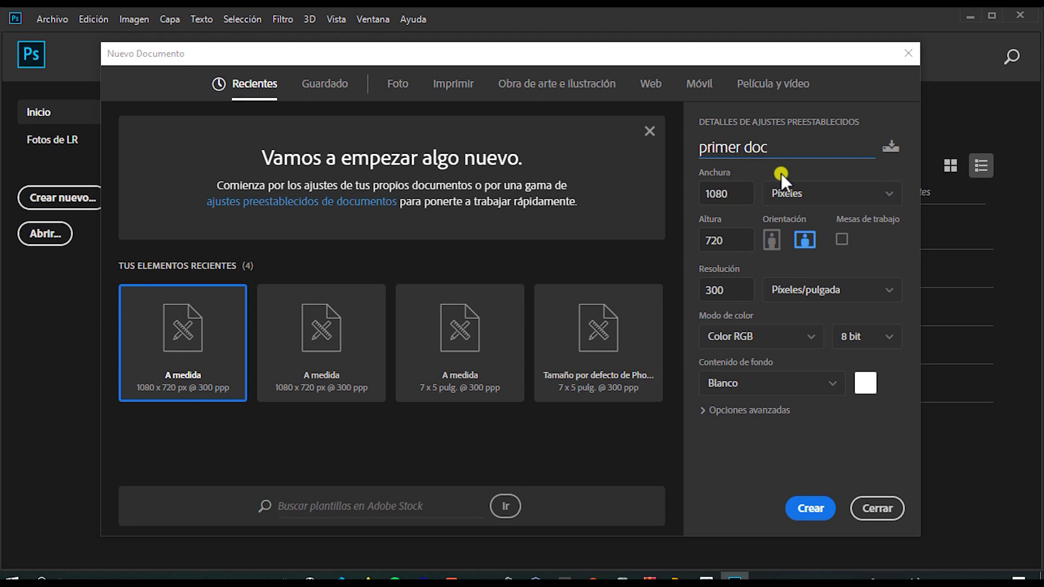
pyautogui.click(890, 146)
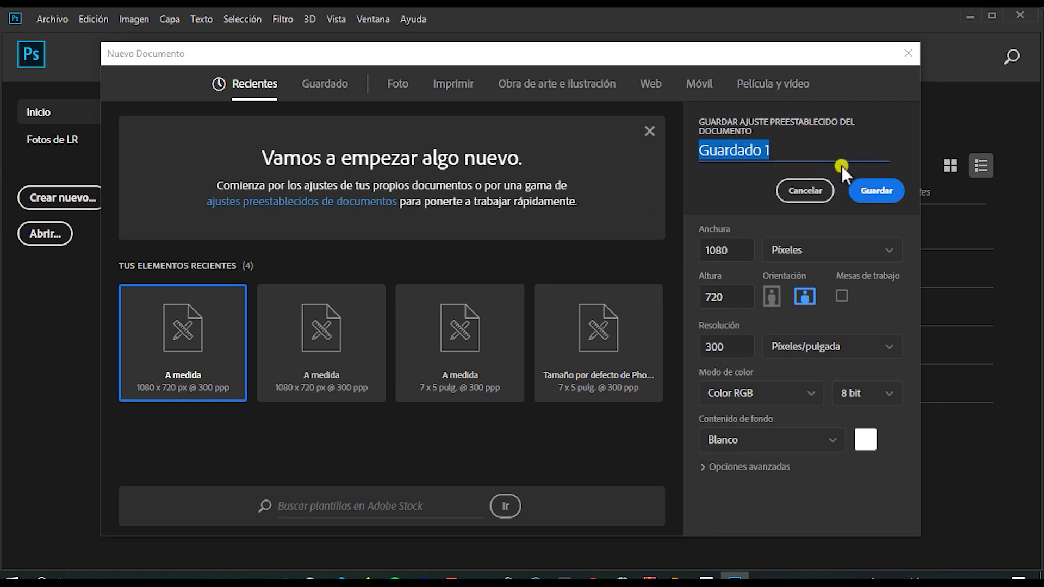
pyautogui.click(807, 192)
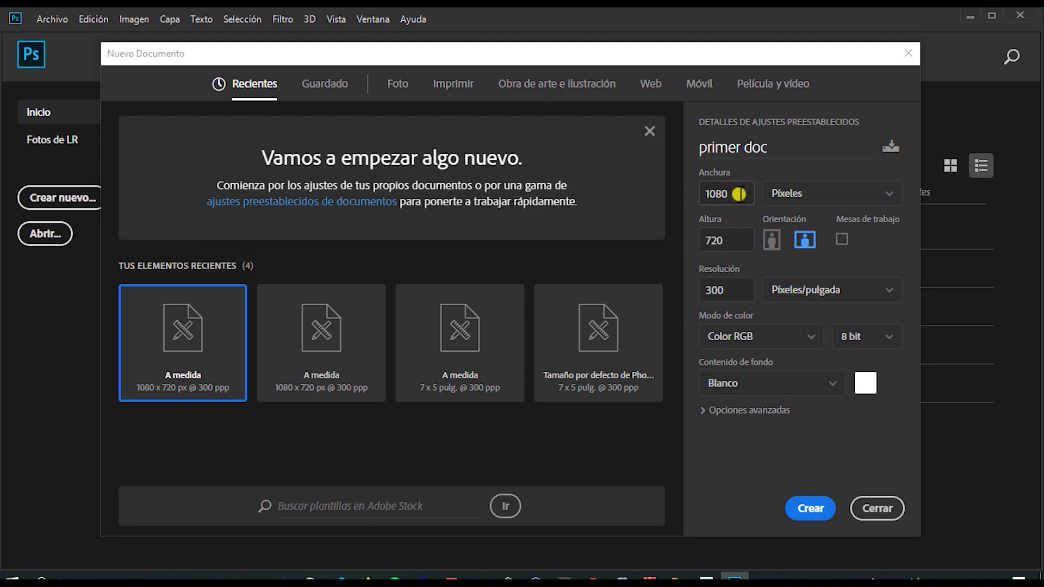
# Try centimetres and millimetres as the unit for the document's width and height, and return to pixels.
pyautogui.click(806, 194)
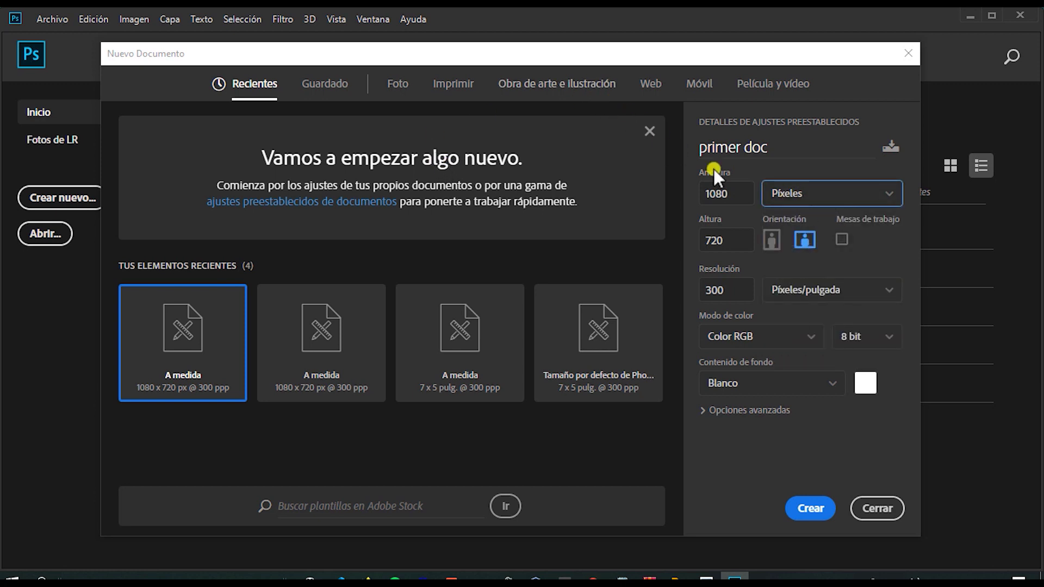
pyautogui.click(787, 194)
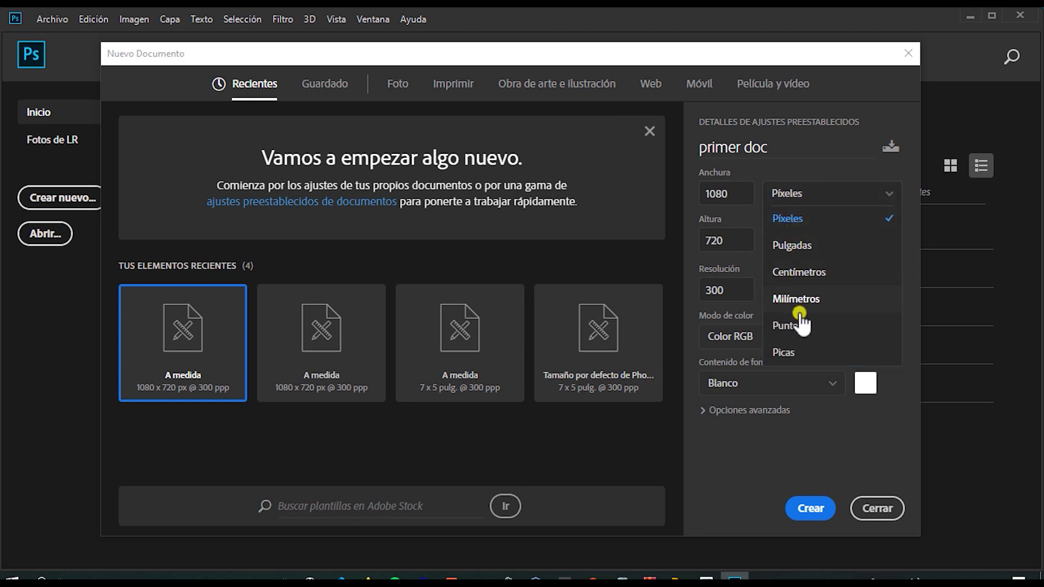
pyautogui.click(802, 275)
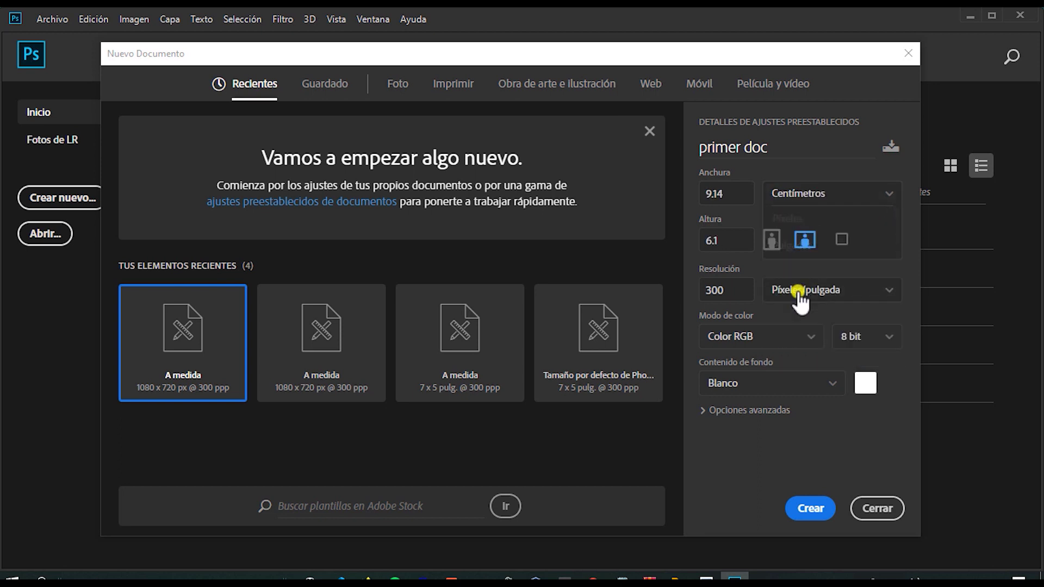
pyautogui.click(804, 197)
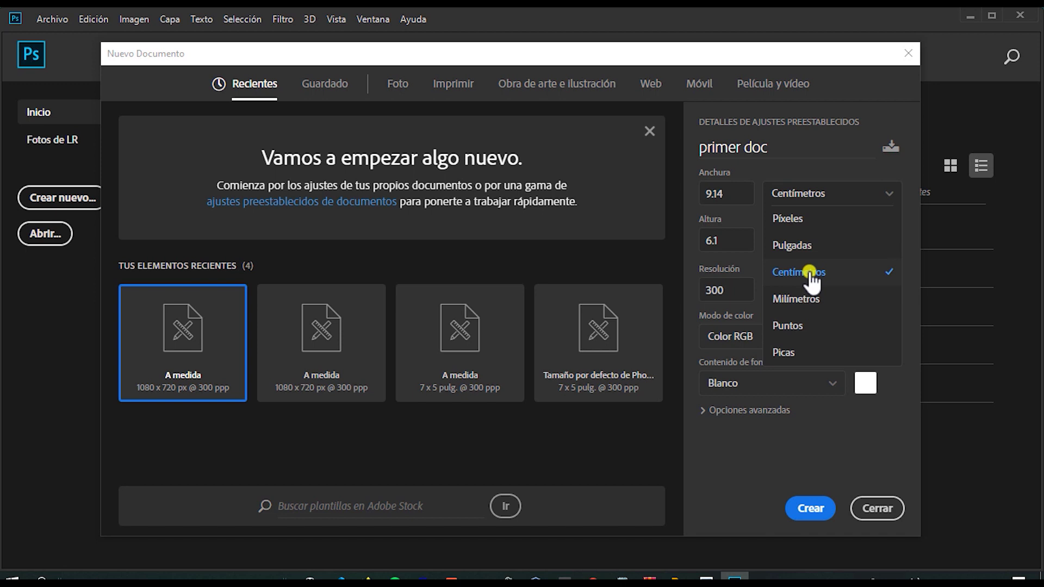
pyautogui.click(809, 299)
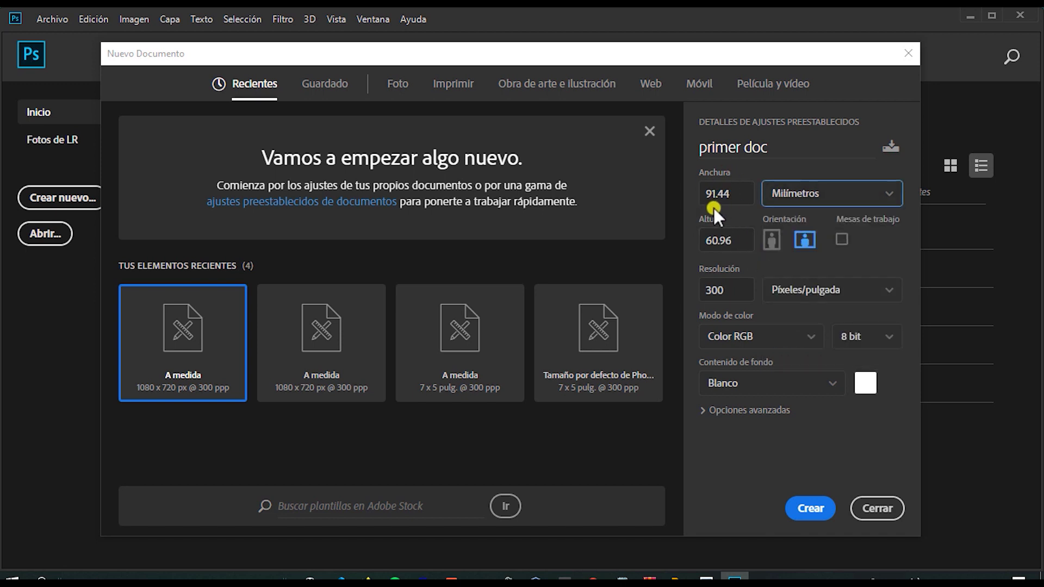
pyautogui.click(820, 193)
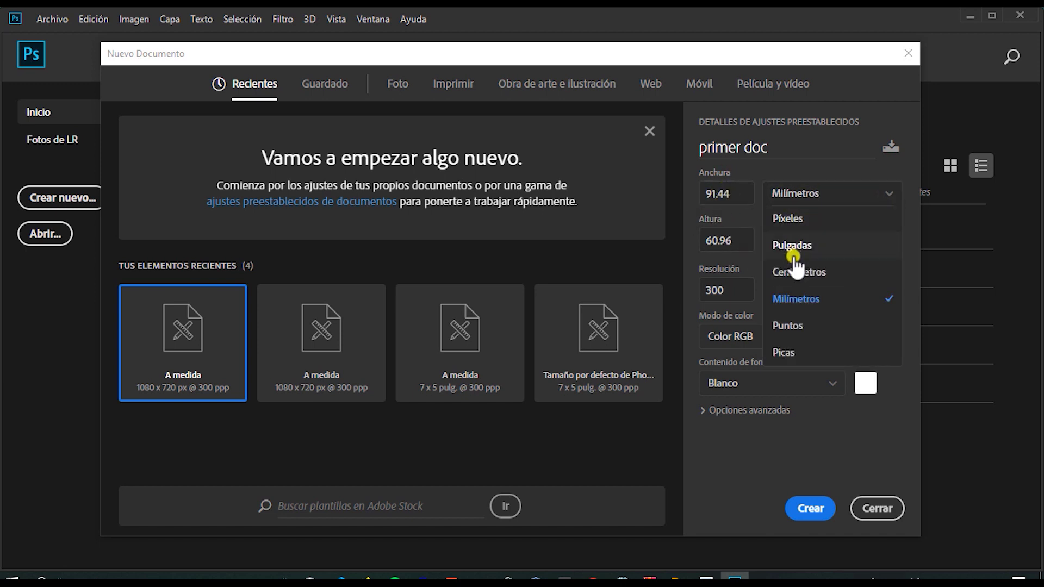
pyautogui.click(789, 219)
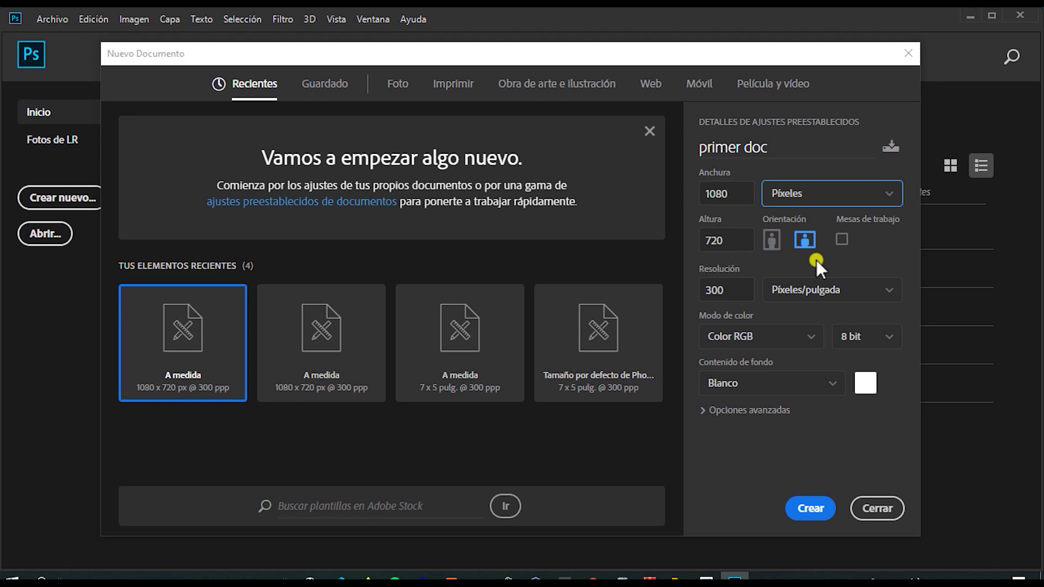
# Try the portrait orientation and the artboards option, and restore landscape orientation with artboards off.
pyautogui.click(771, 237)
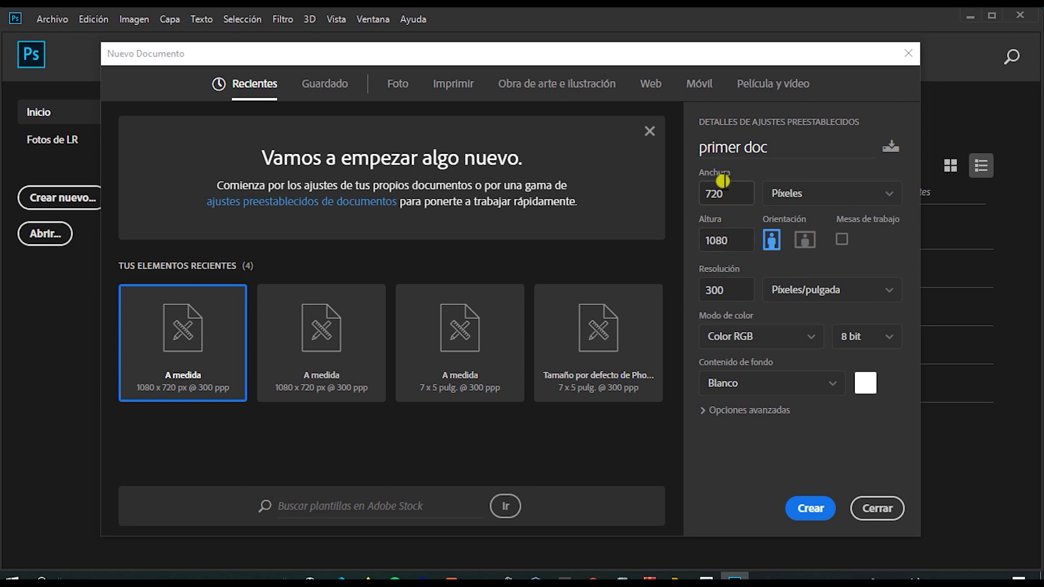
pyautogui.click(799, 244)
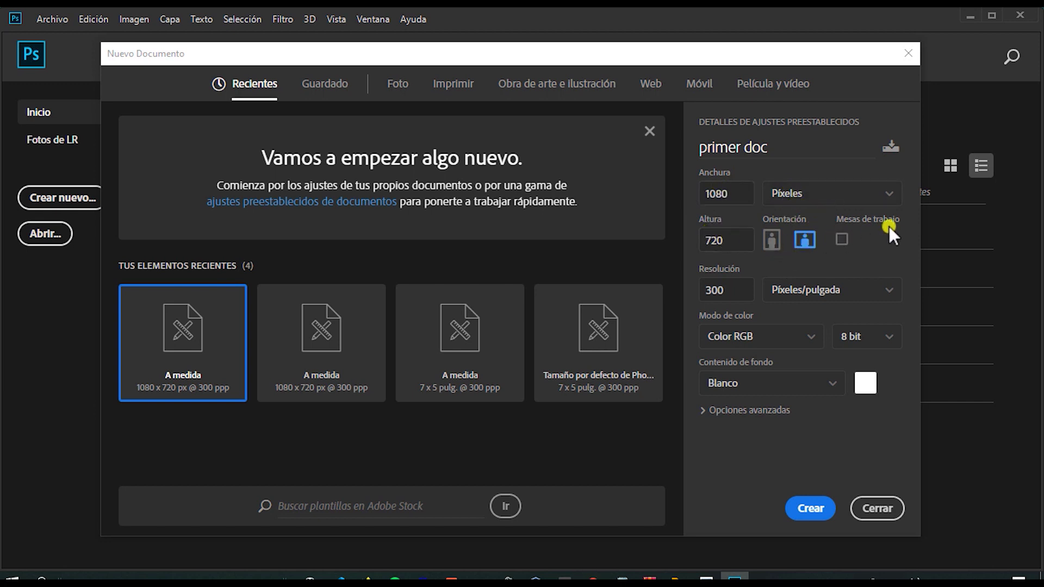
pyautogui.click(842, 242)
pyautogui.click(841, 240)
pyautogui.click(842, 241)
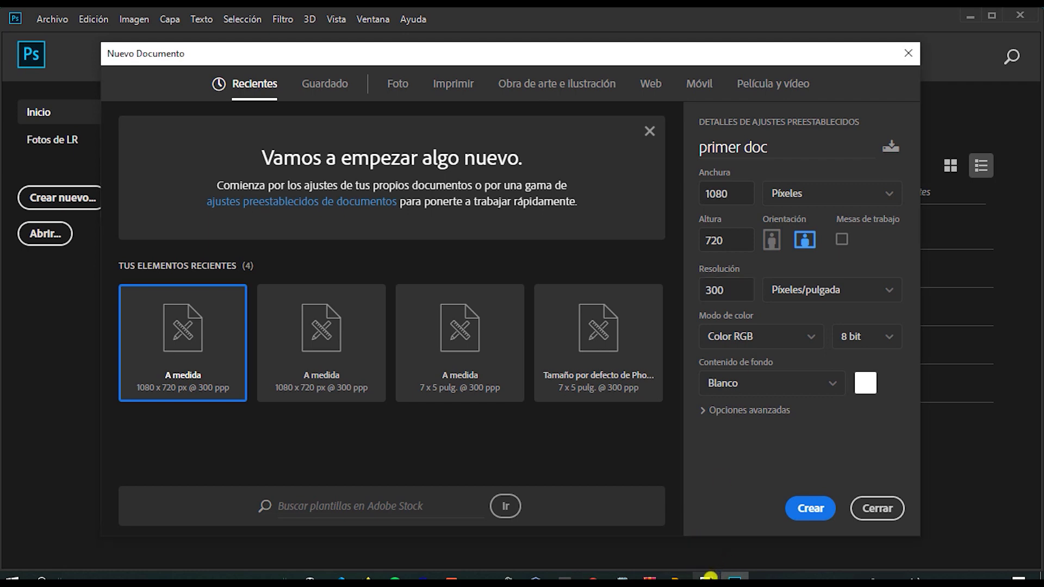
# Check the resolution slide in the Picasa photo viewer and set the new document's resolution to 72 pixels per inch.
pyautogui.click(708, 578)
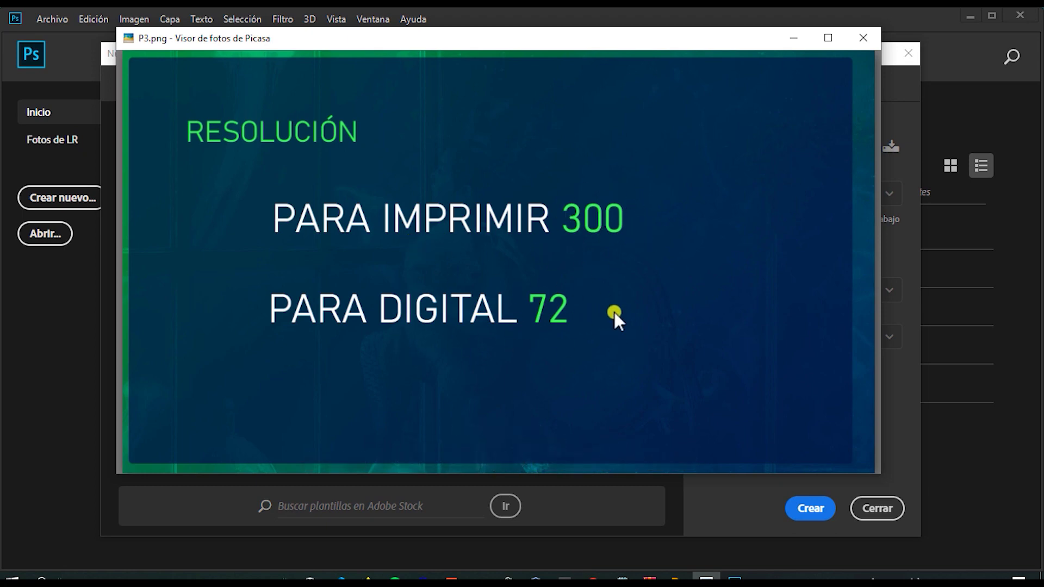
pyautogui.click(790, 40)
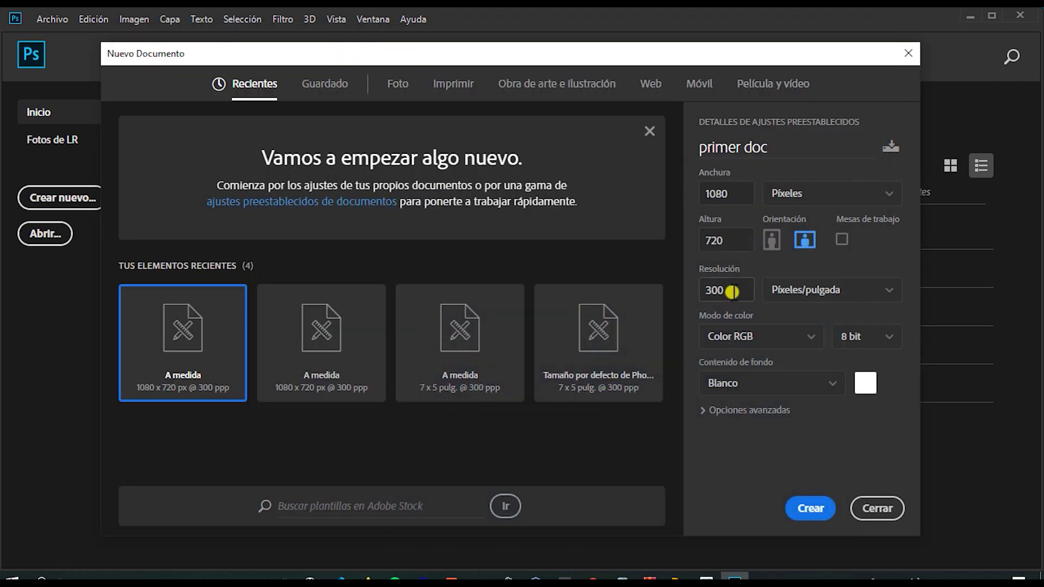
pyautogui.moveTo(723, 290); pyautogui.dragTo(696, 291)
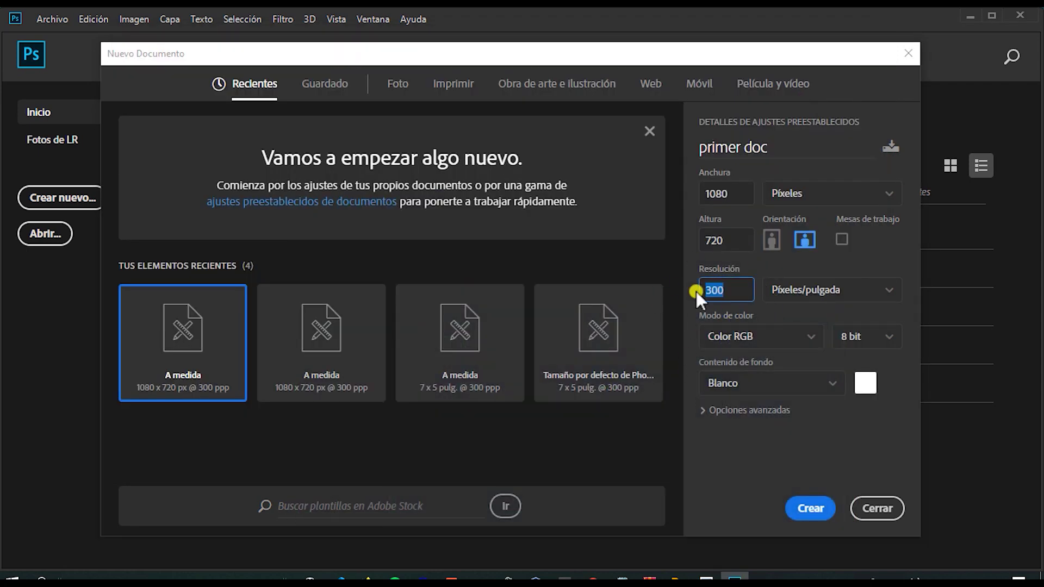
pyautogui.click(696, 292)
pyautogui.click(786, 290)
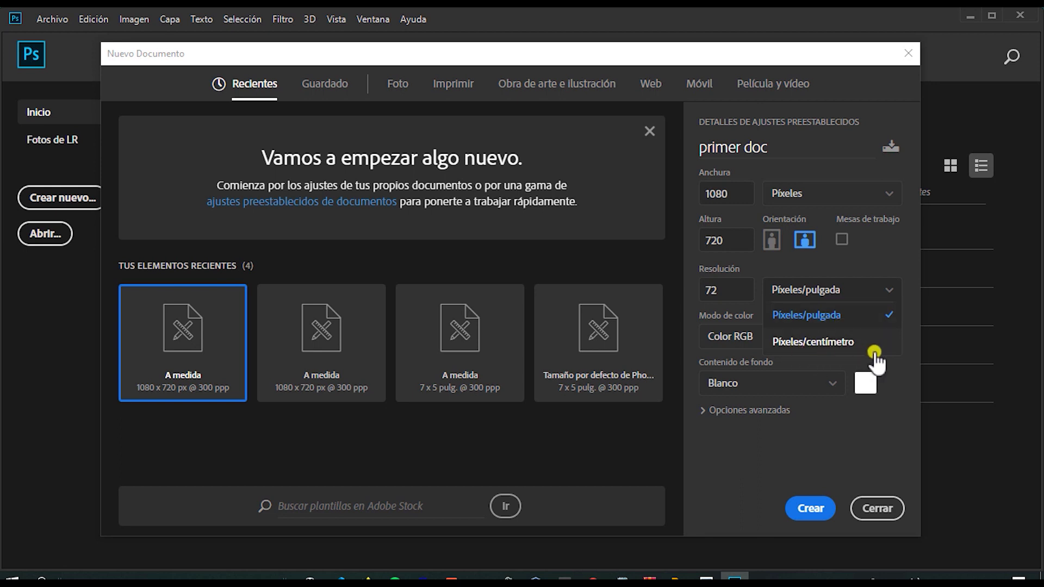
pyautogui.click(809, 320)
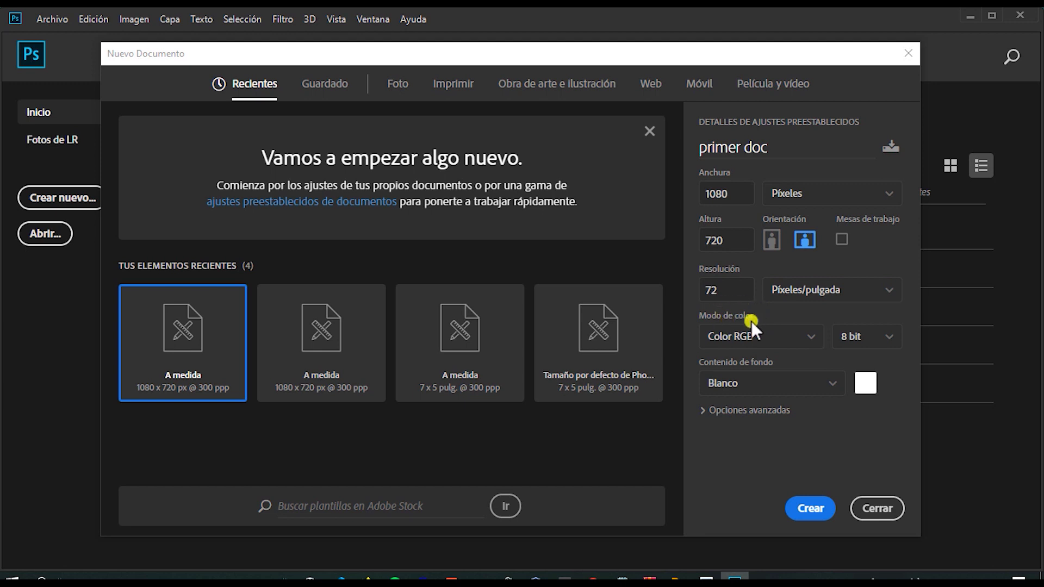
# Look through the colour modes on offer and review the slides comparing RGB and CMYK in the Picasa photo viewer.
pyautogui.click(778, 337)
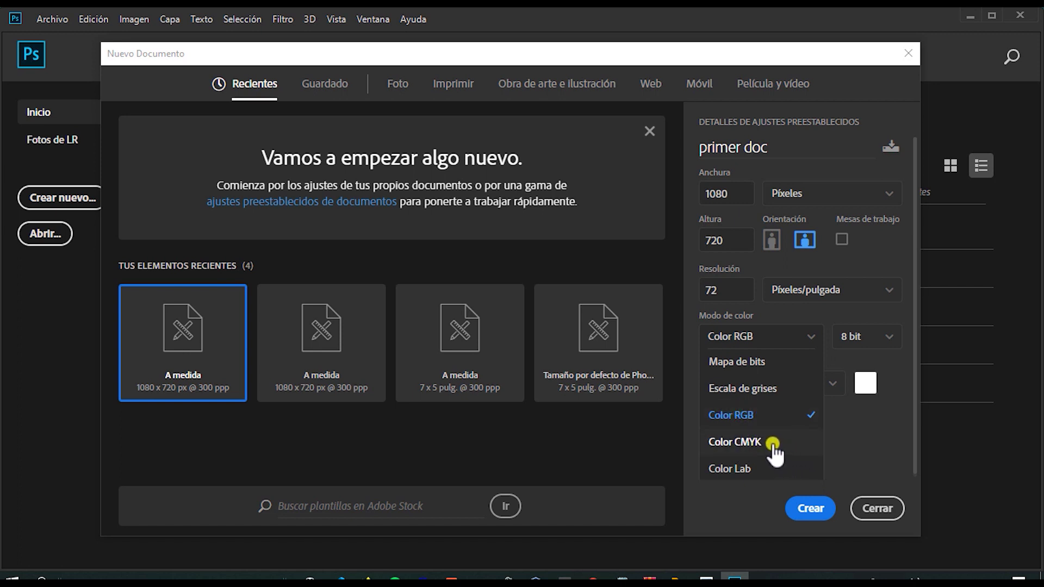
pyautogui.click(706, 580)
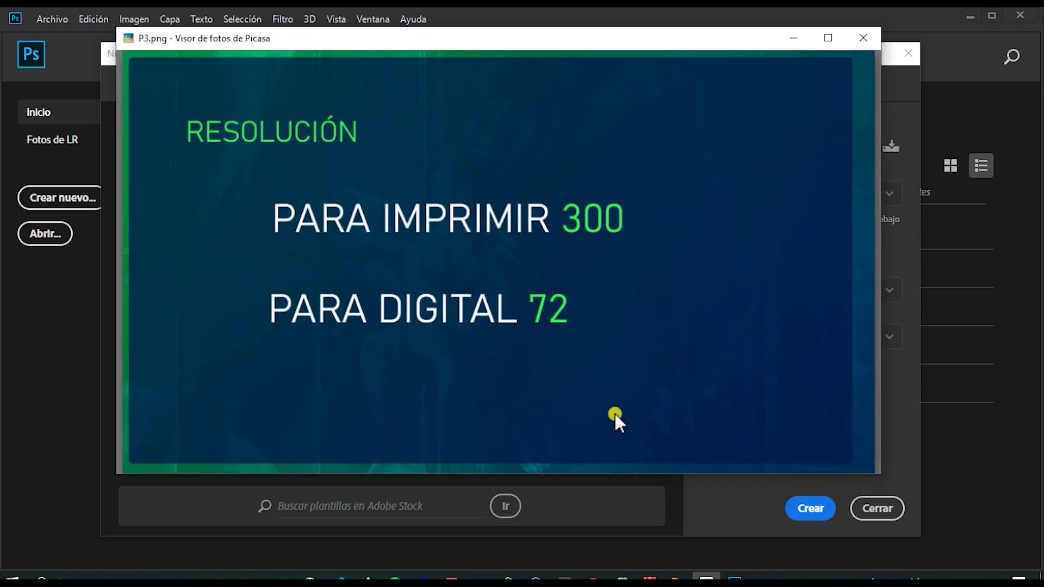
pyautogui.press('Right')
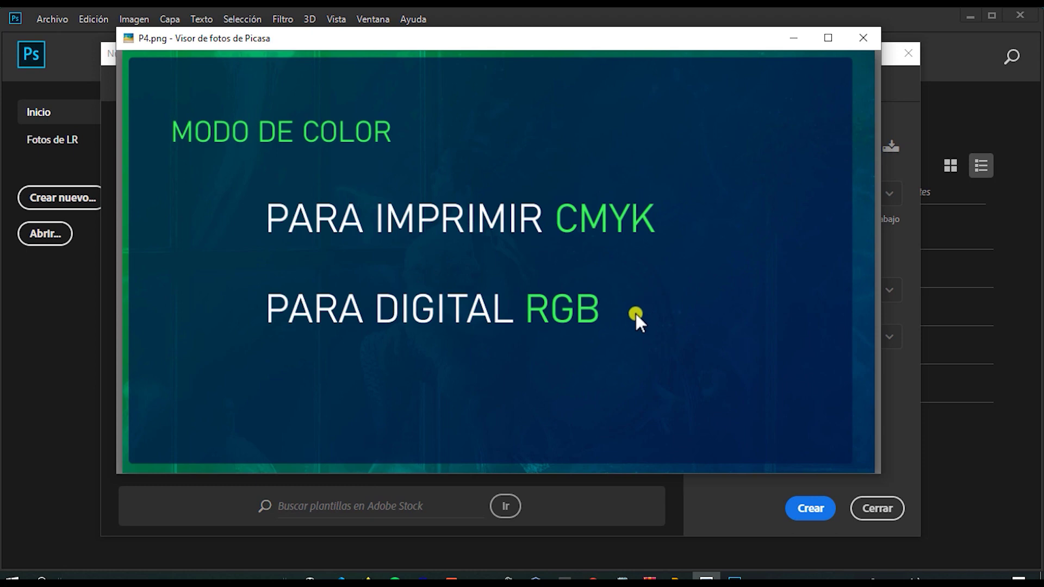
pyautogui.press('Right')
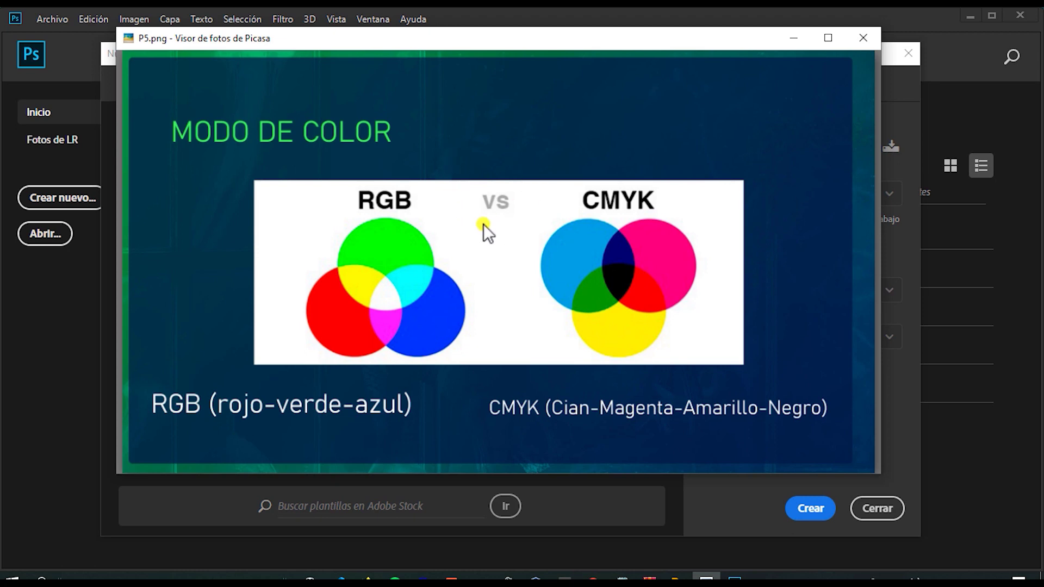
pyautogui.click(790, 44)
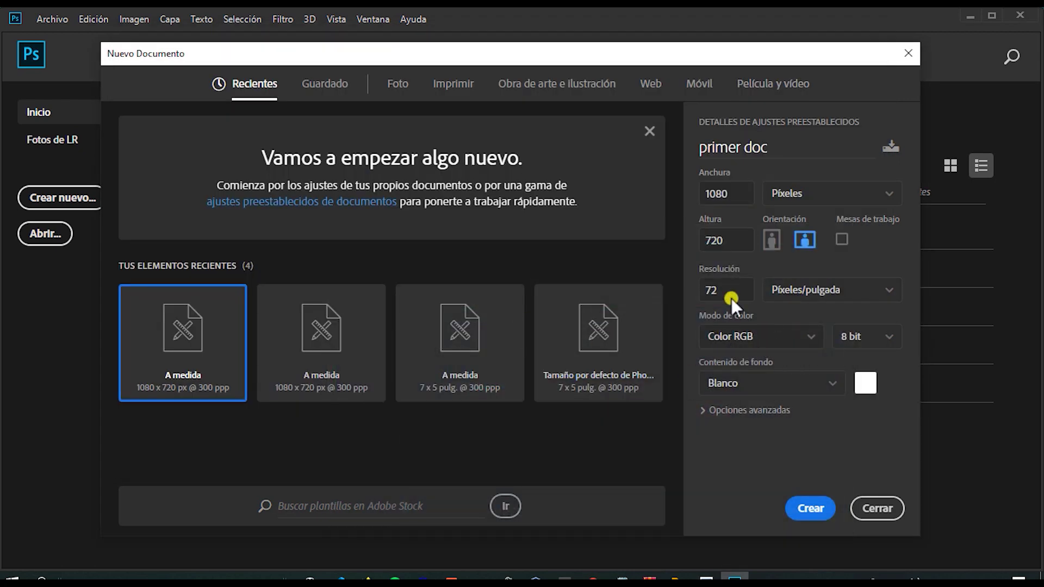
# Choose RGB as the new document's colour mode with a depth of 8 bit.
pyautogui.click(785, 336)
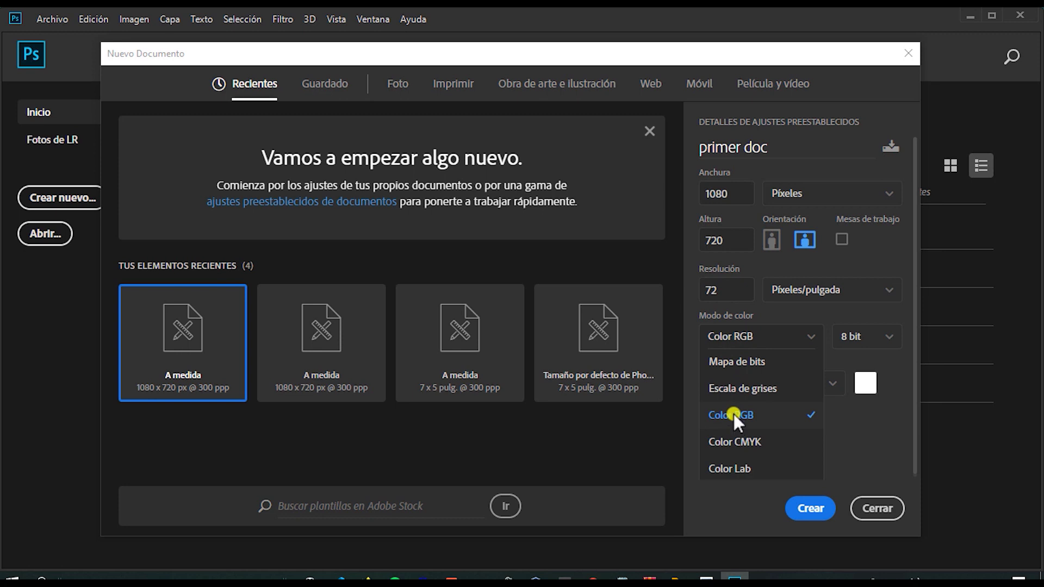
pyautogui.click(733, 414)
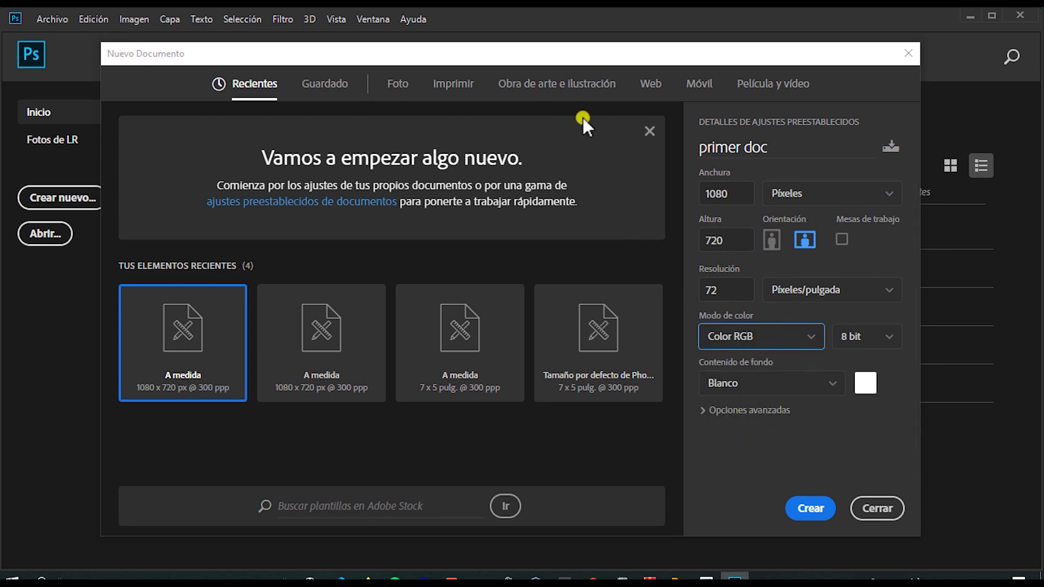
pyautogui.click(818, 357)
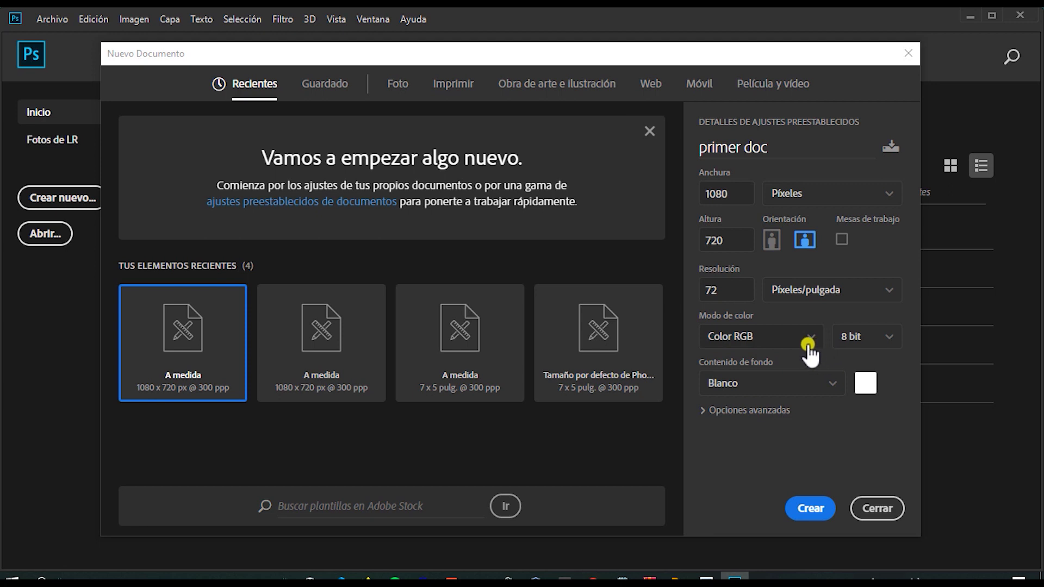
pyautogui.click(808, 342)
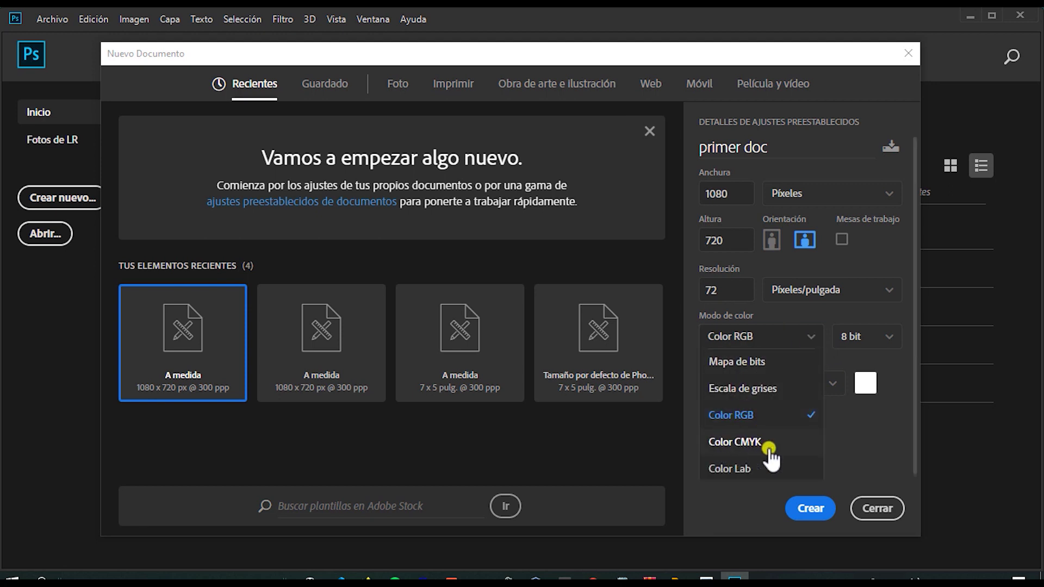
pyautogui.click(835, 349)
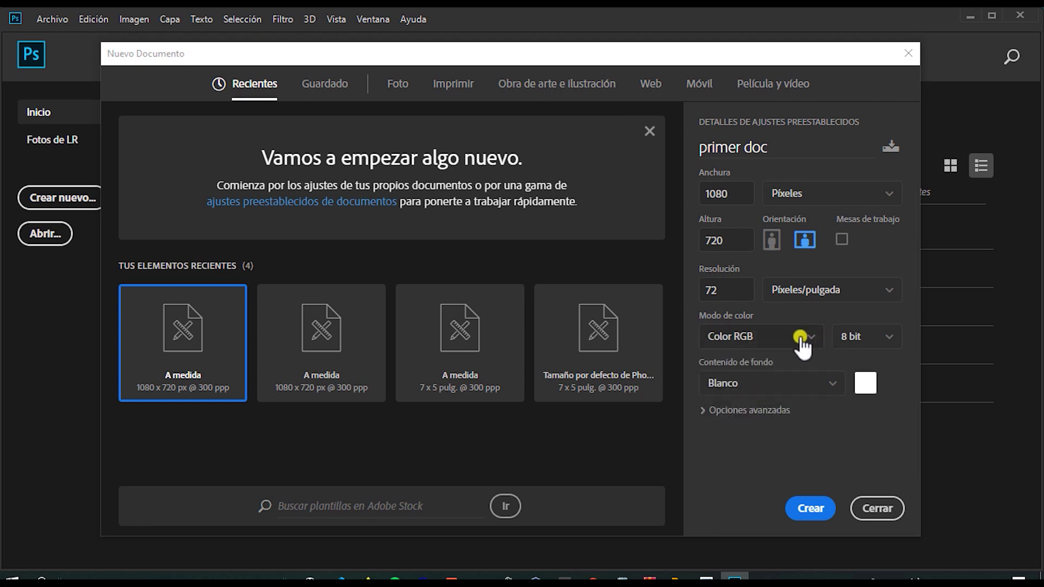
pyautogui.click(864, 346)
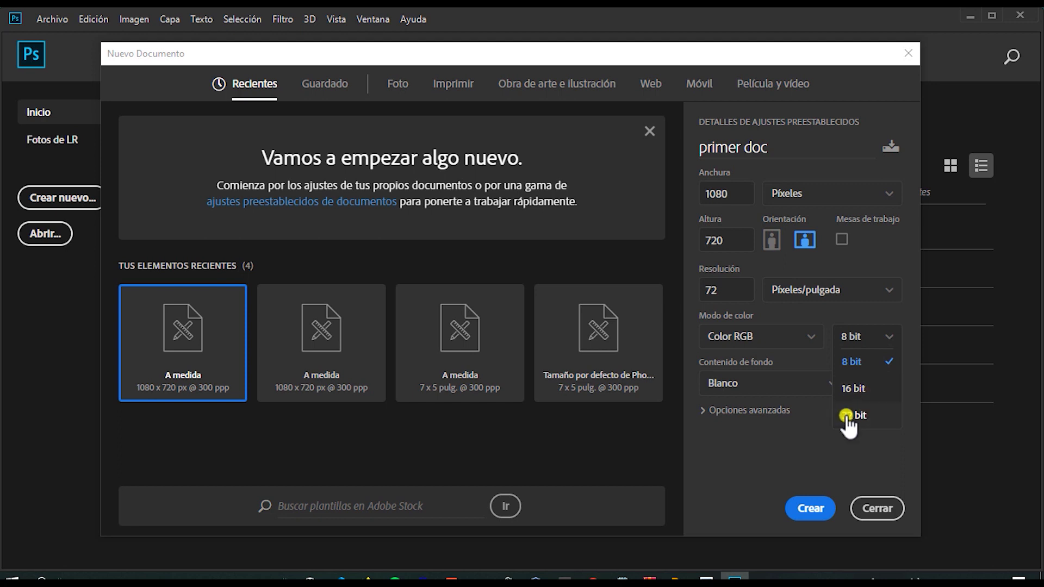
pyautogui.click(867, 365)
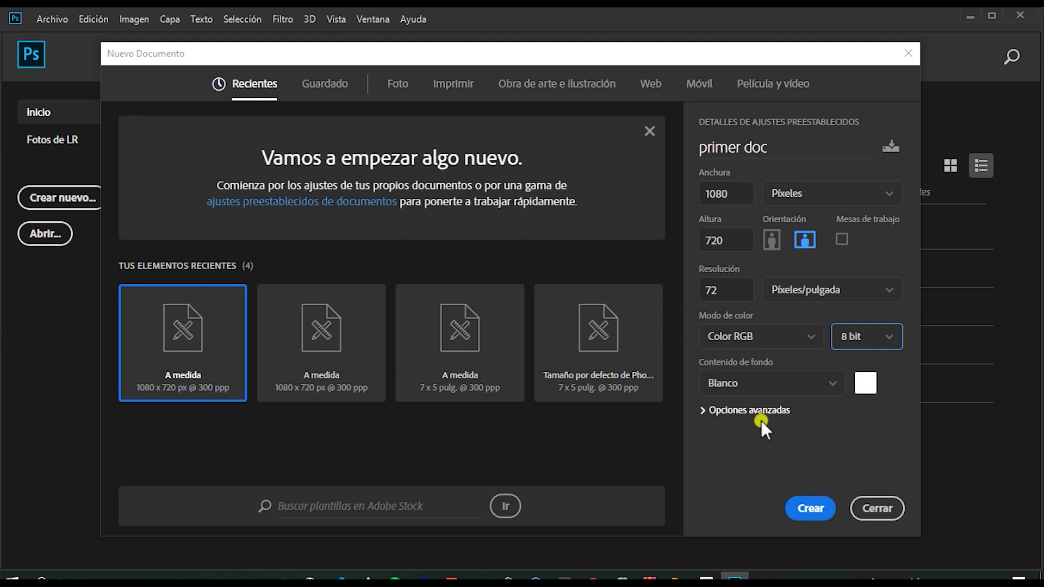
# Examine the advanced options for colour profile and pixel aspect ratio, keeping colour unmanaged and the pixels square.
pyautogui.click(703, 408)
pyautogui.scroll(-1, 750, 417)
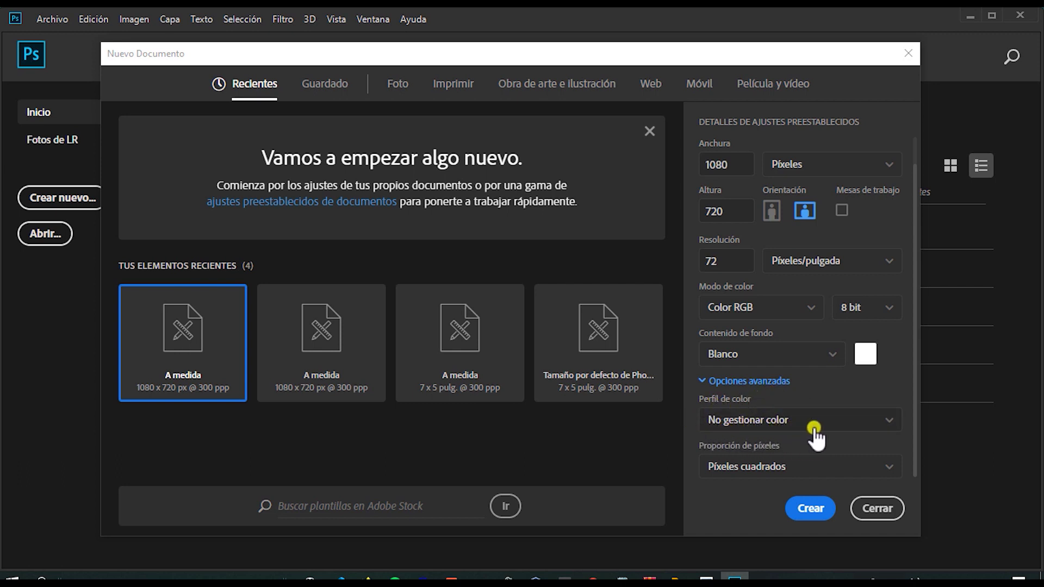
pyautogui.click(841, 420)
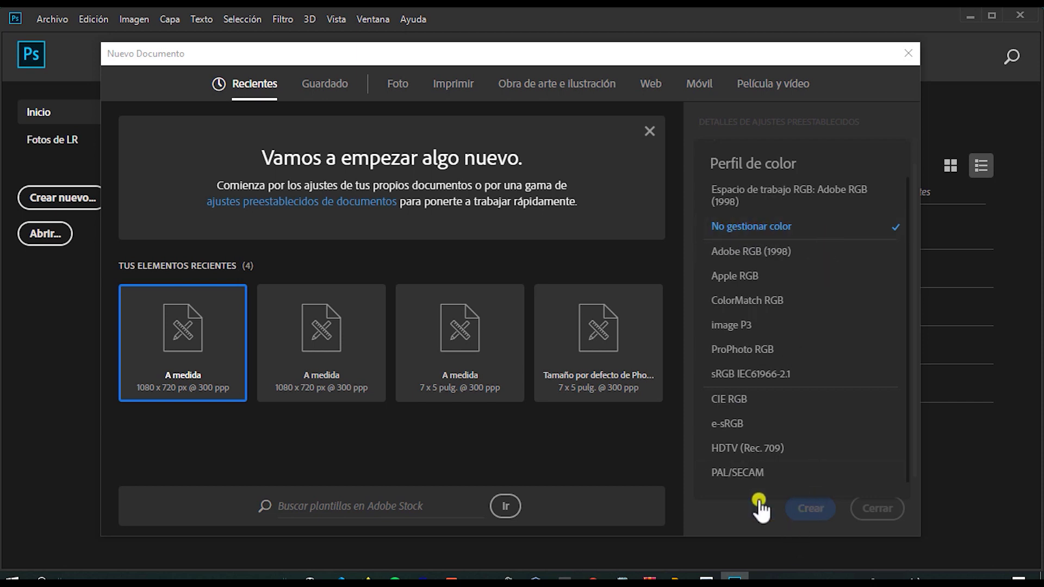
pyautogui.click(701, 521)
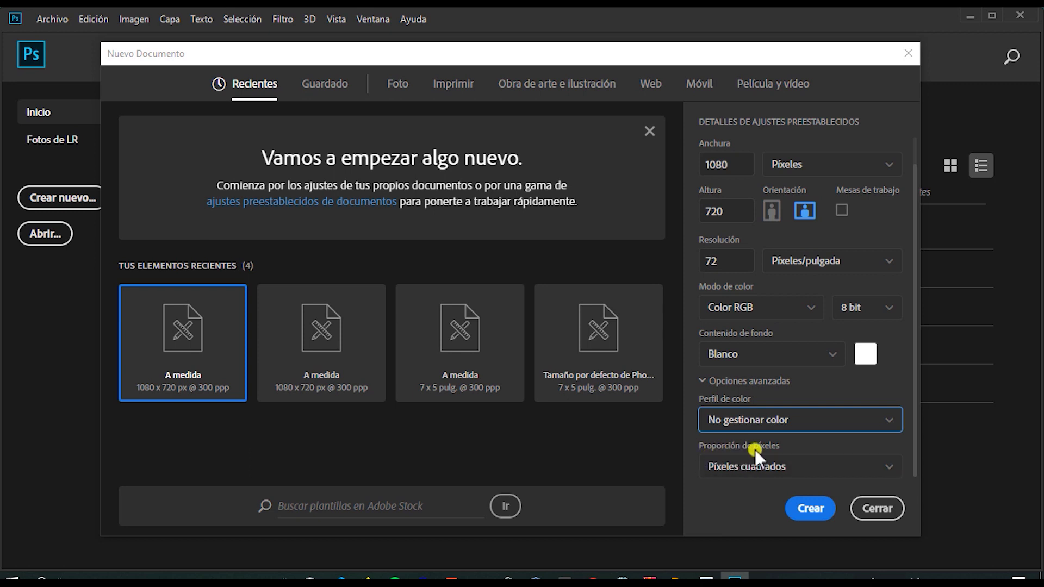
pyautogui.click(770, 465)
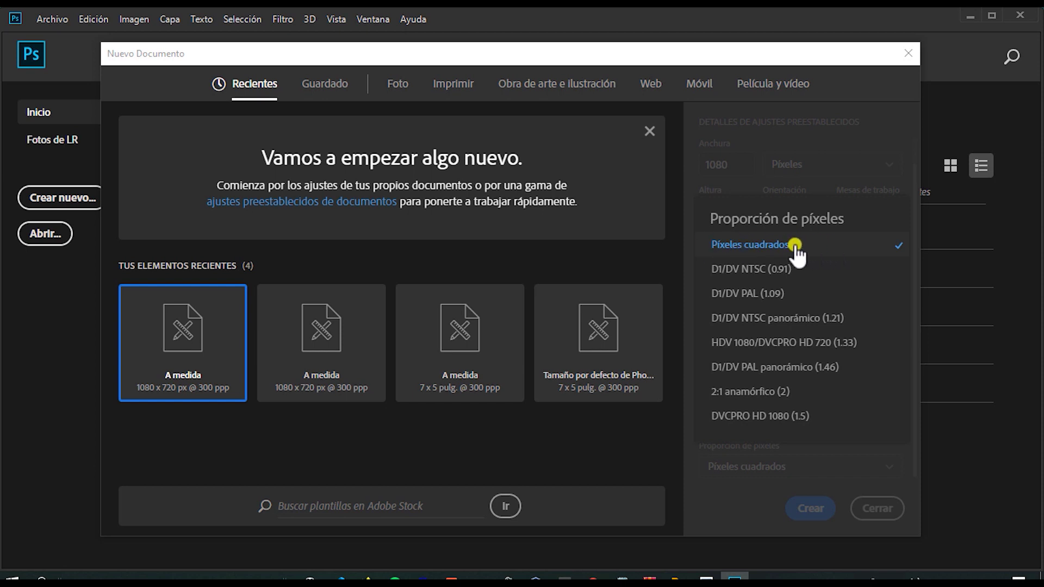
pyautogui.click(745, 244)
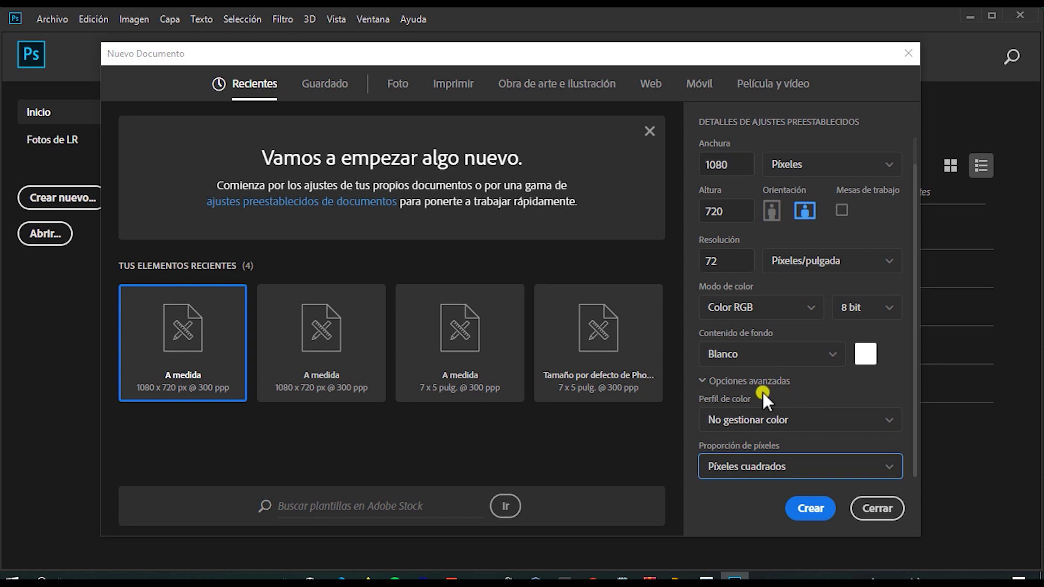
pyautogui.click(743, 383)
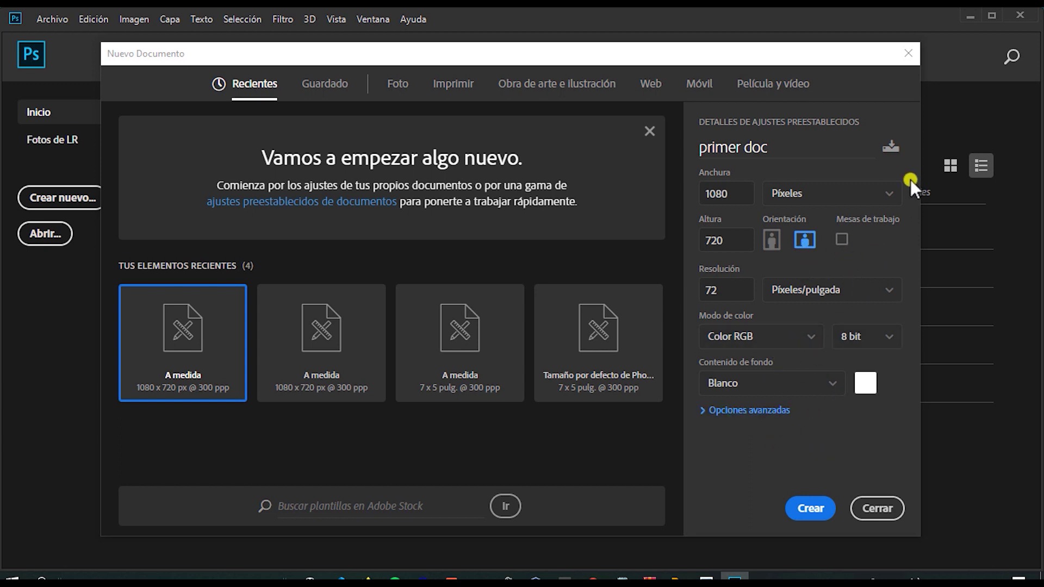
# Save the document settings as a preset named "mi plantilla" and create the document.
pyautogui.click(891, 146)
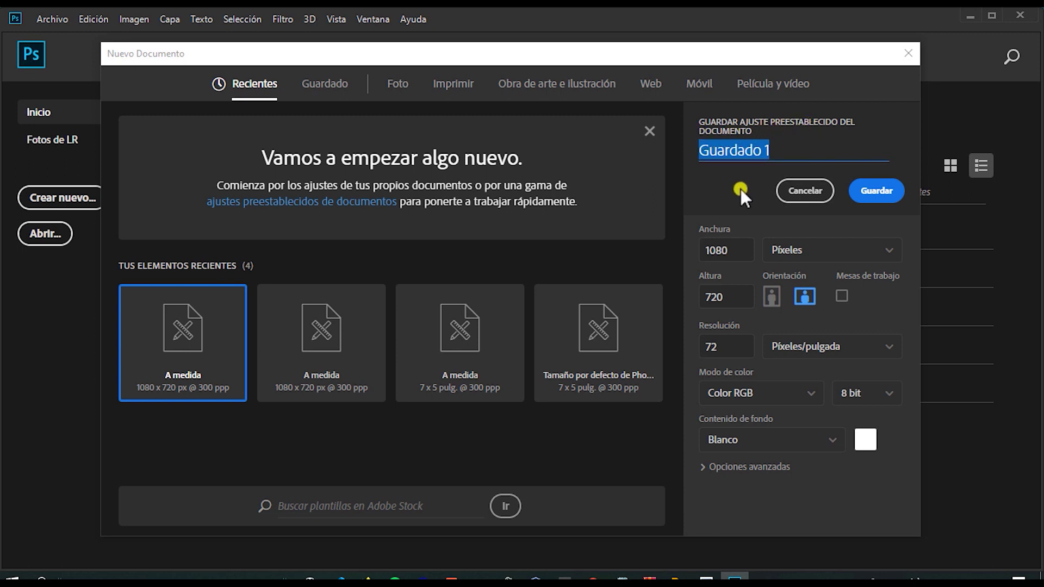
pyautogui.write('mi')
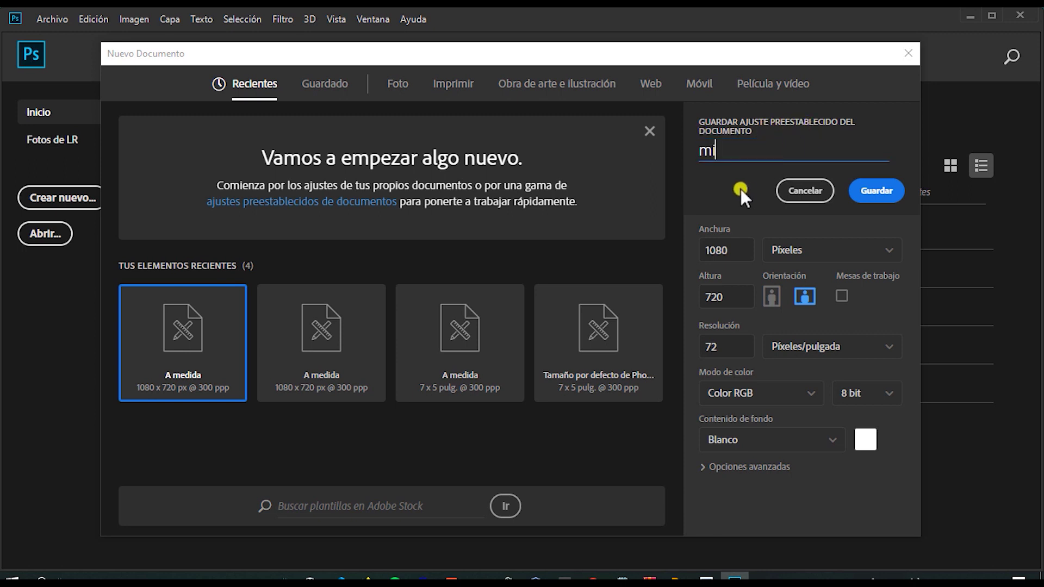
pyautogui.write(' plantilla')
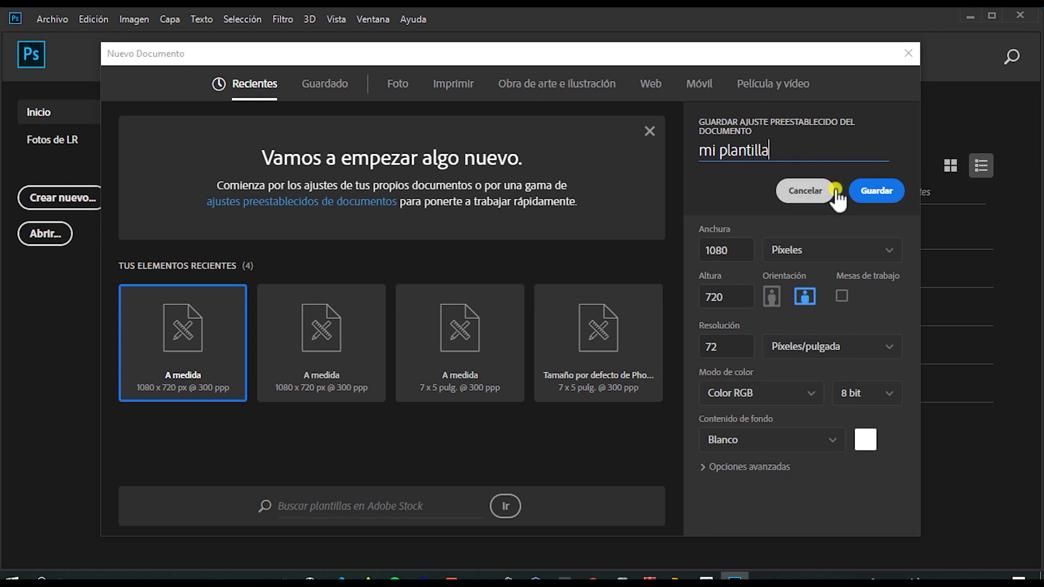
pyautogui.click(869, 191)
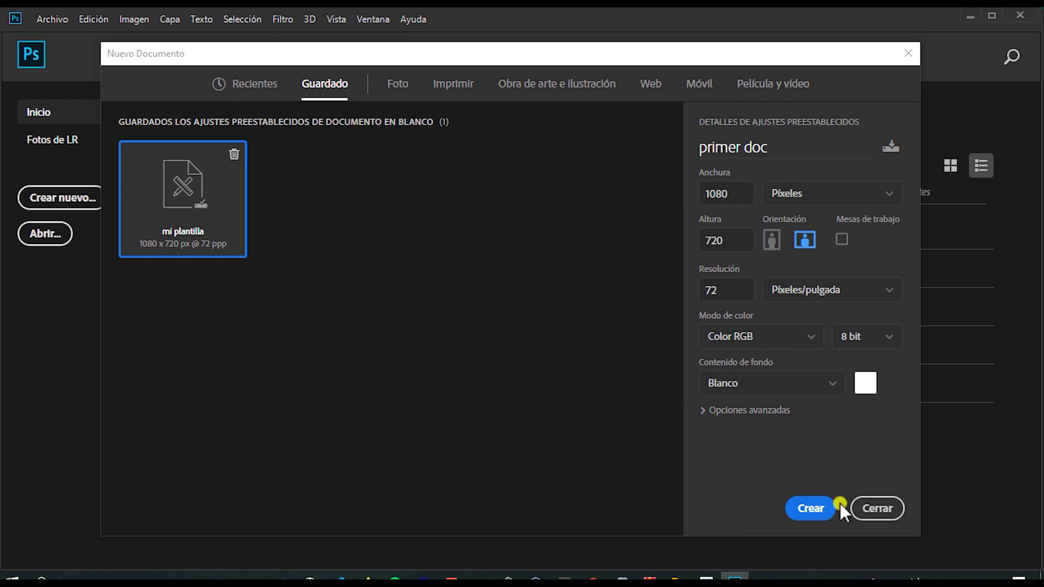
pyautogui.click(810, 508)
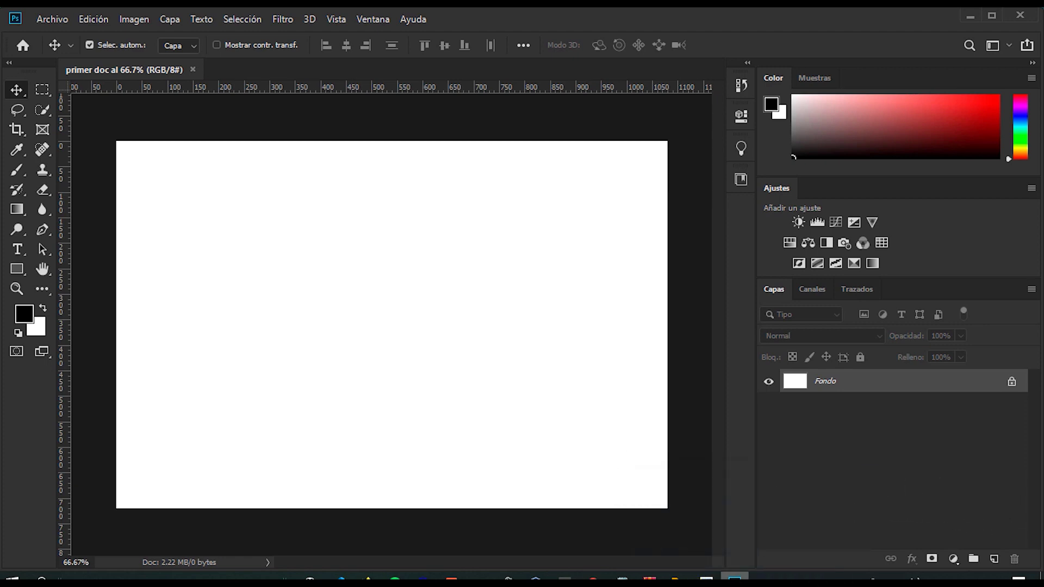
# Read the minimum system requirements slide in the Picasa photo viewer and return to the Photoshop document.
pyautogui.click(707, 577)
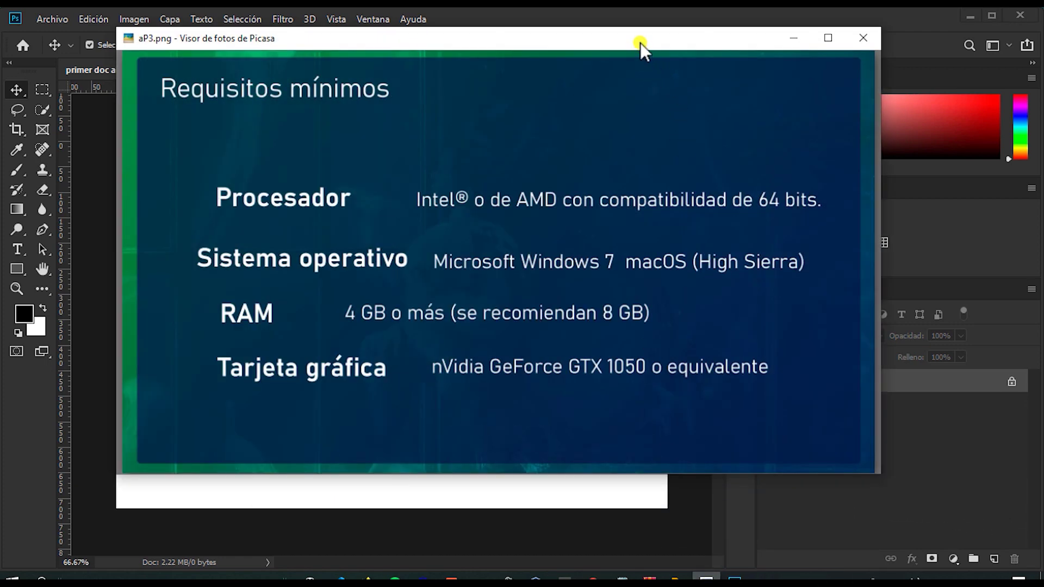
pyautogui.moveTo(641, 42); pyautogui.dragTo(641, 59)
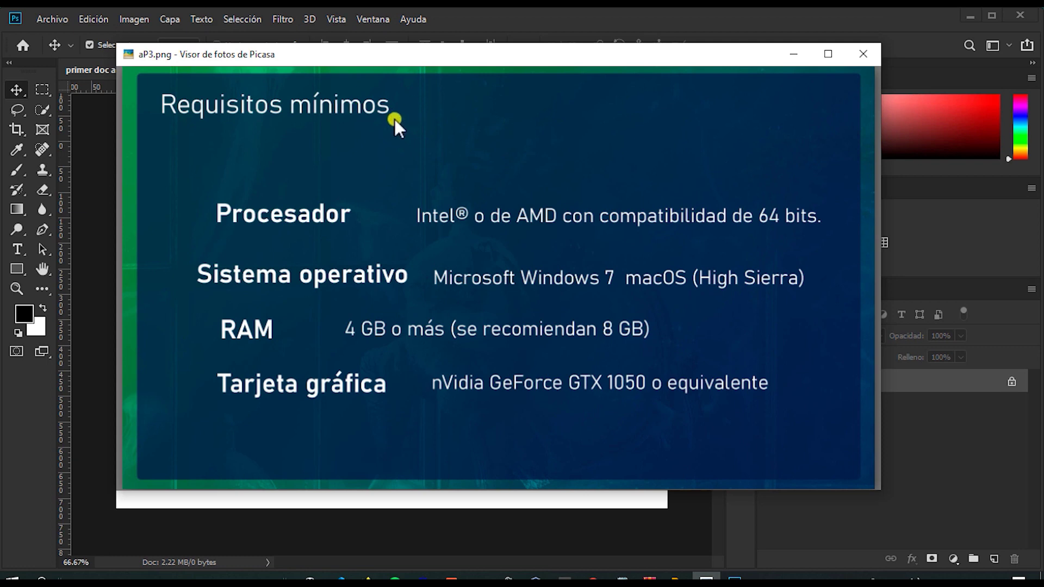
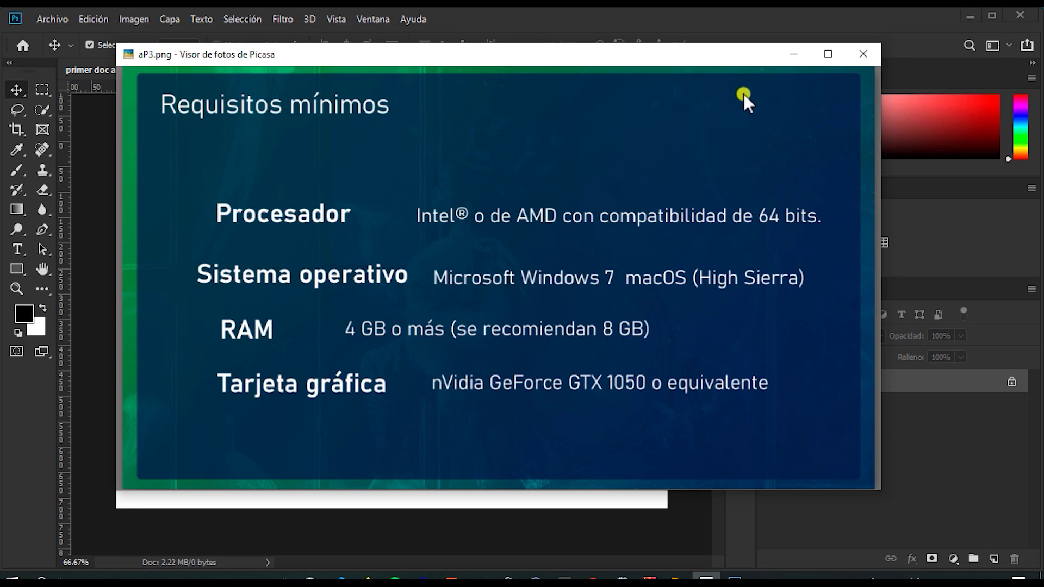
pyautogui.click(792, 55)
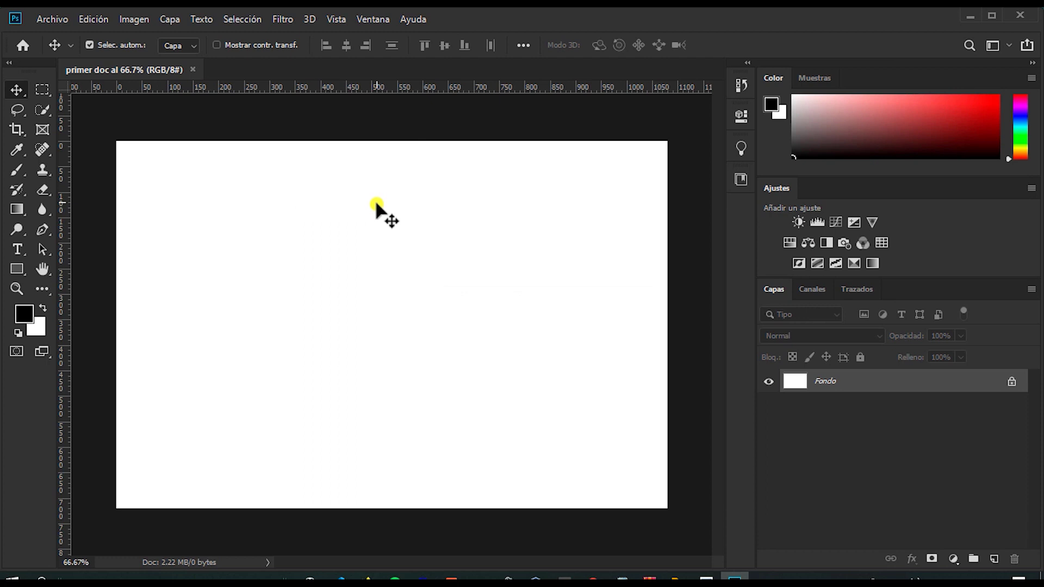
# Open the general preferences and examine the colour picker, image interpolation and other options.
pyautogui.click(94, 20)
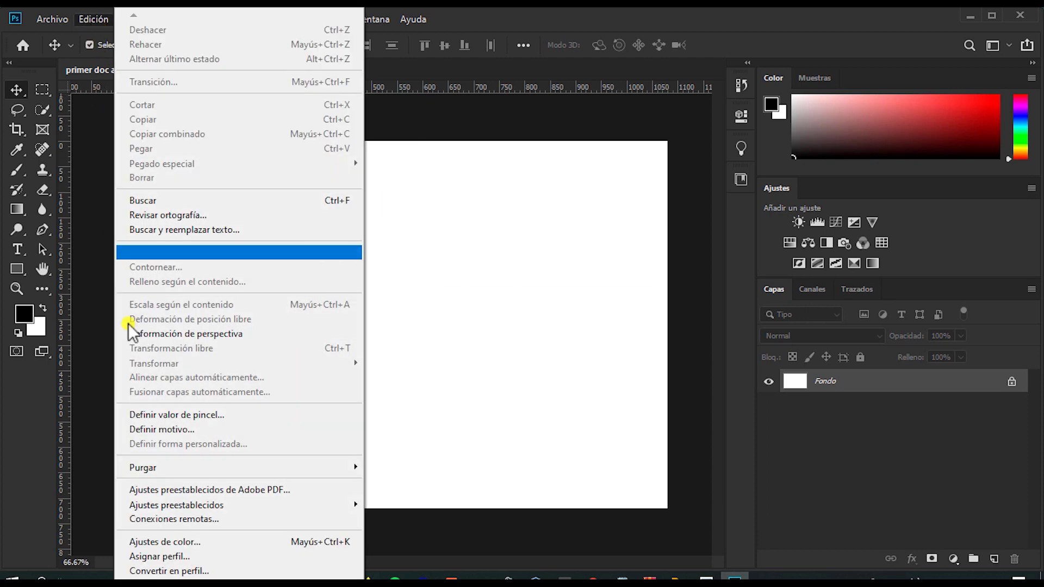
pyautogui.moveTo(229, 581)
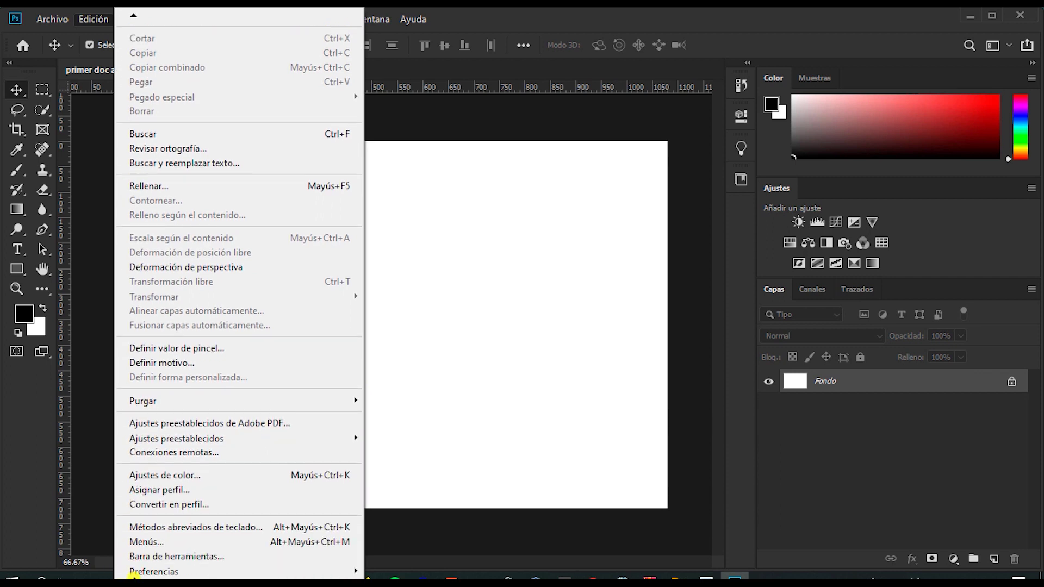
pyautogui.moveTo(341, 571)
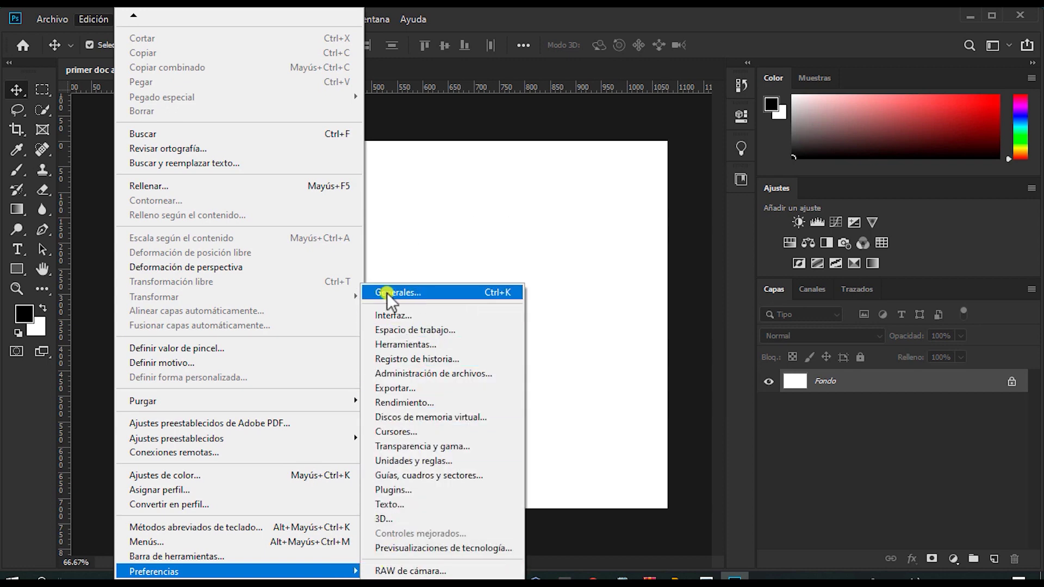
pyautogui.click(475, 292)
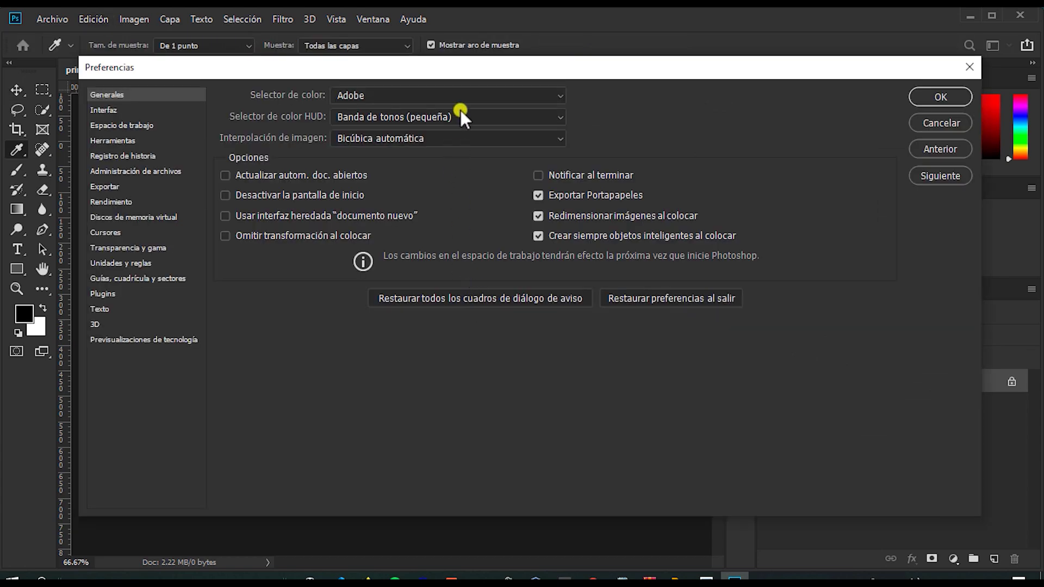
pyautogui.moveTo(468, 66)
pyautogui.mouseDown()
pyautogui.moveTo(487, 112)
pyautogui.moveTo(477, 82)
pyautogui.mouseUp()
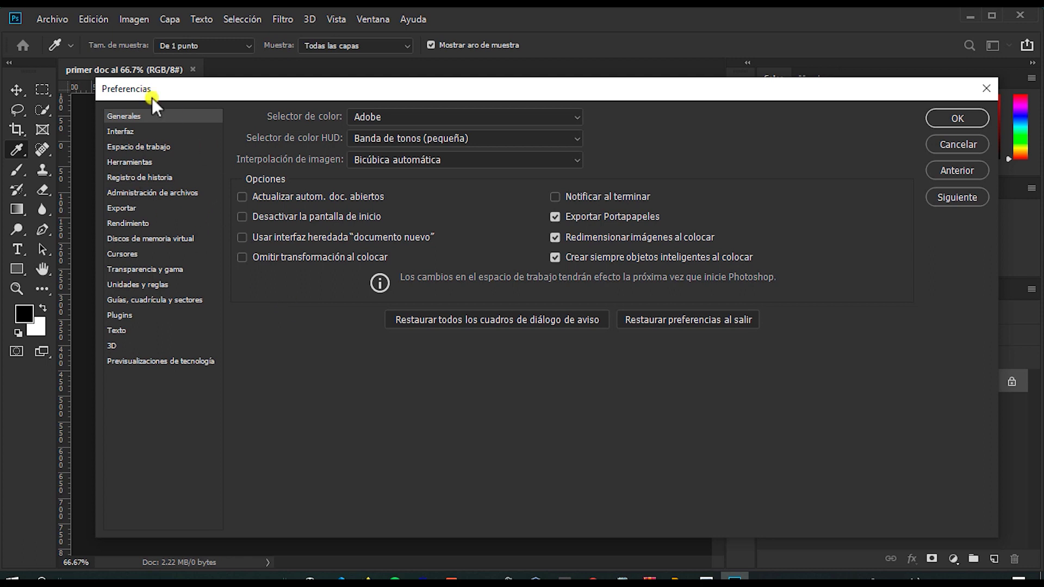
# Try the lighter interface colour themes, restore the darkest one, and view the available UI font sizes.
pyautogui.click(129, 134)
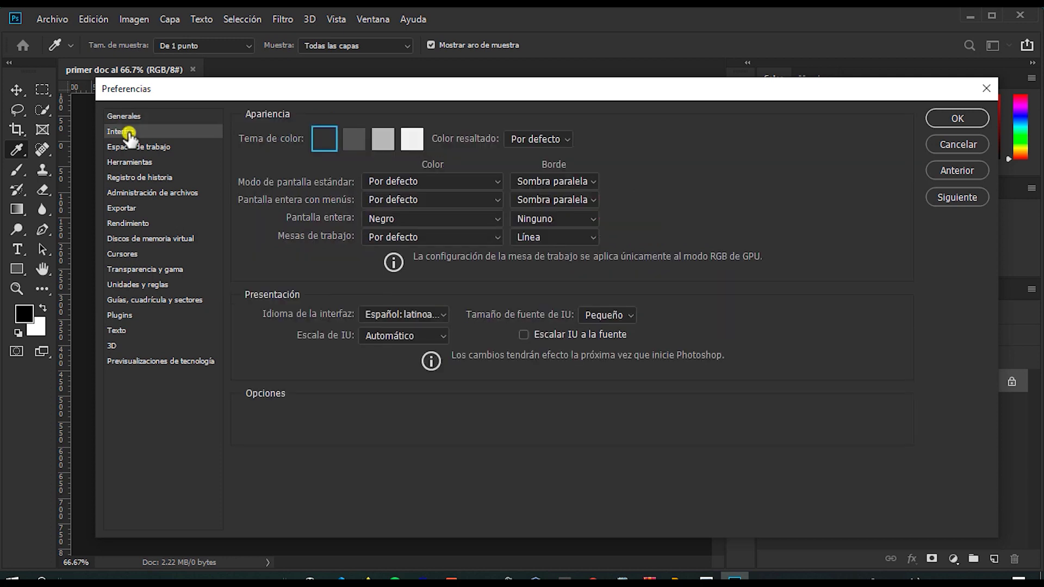
pyautogui.click(355, 142)
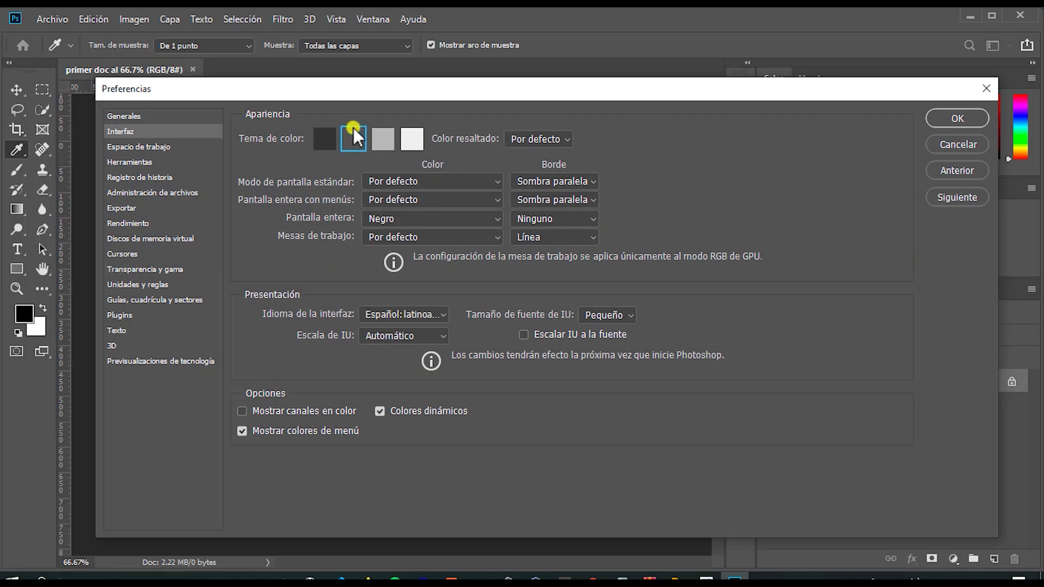
pyautogui.click(377, 137)
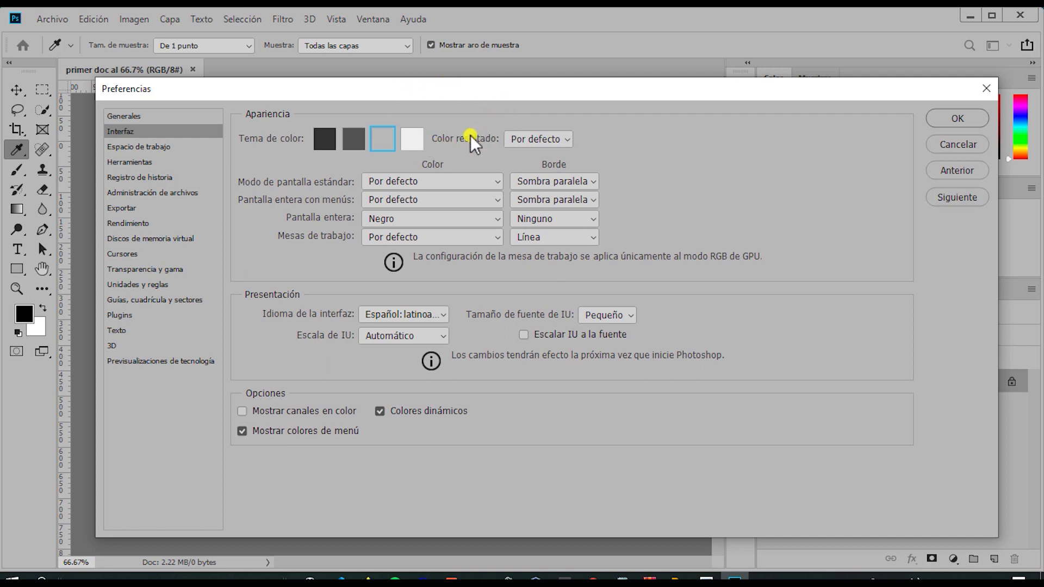
pyautogui.click(419, 142)
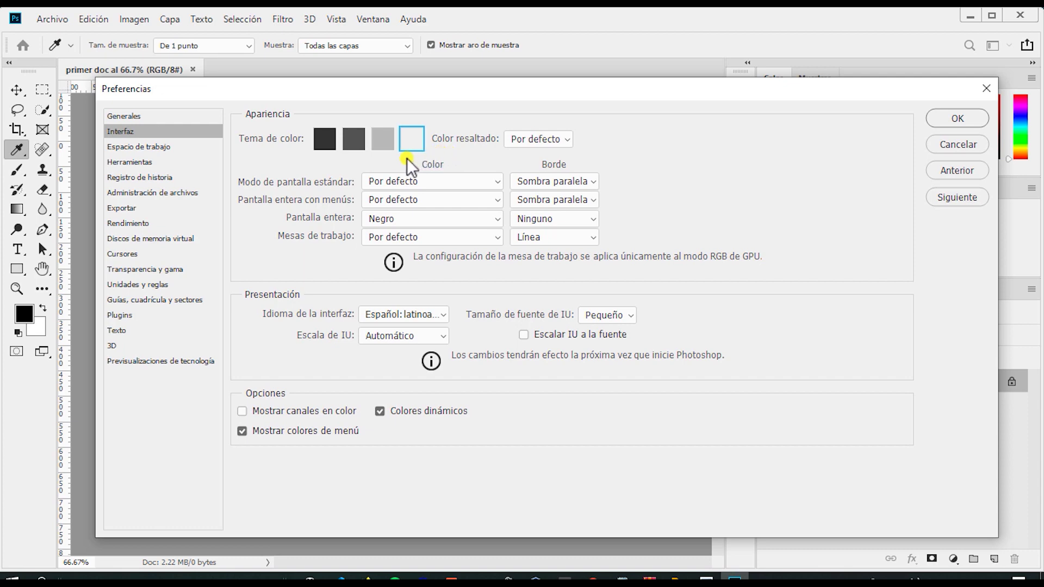
pyautogui.click(325, 145)
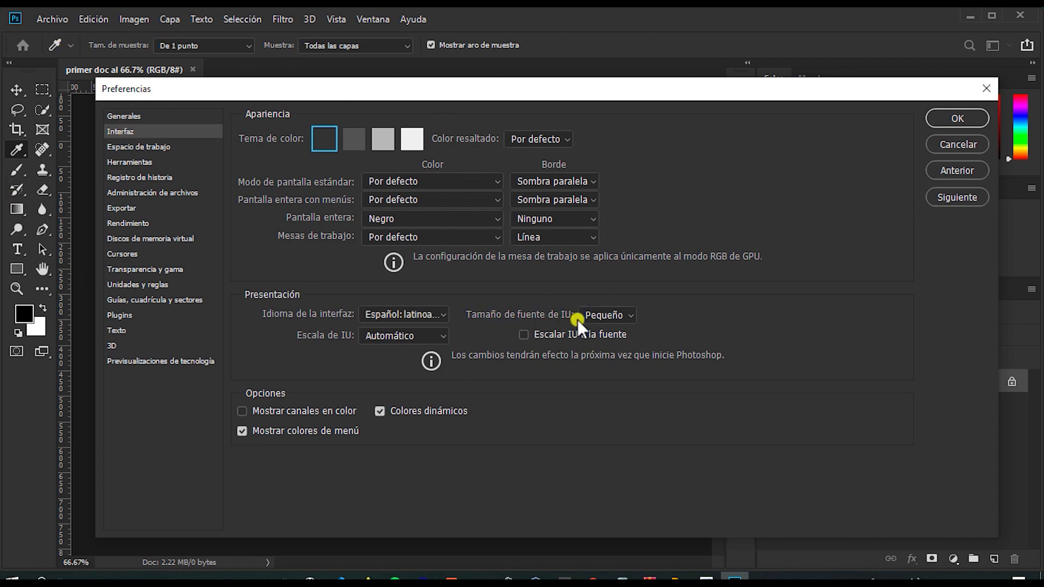
pyautogui.click(608, 321)
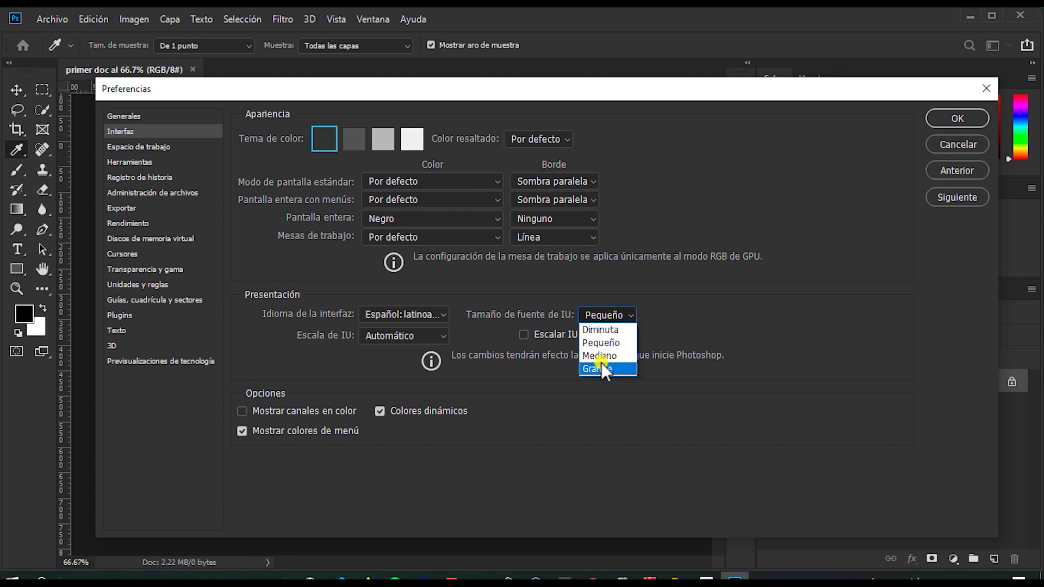
pyautogui.click(515, 367)
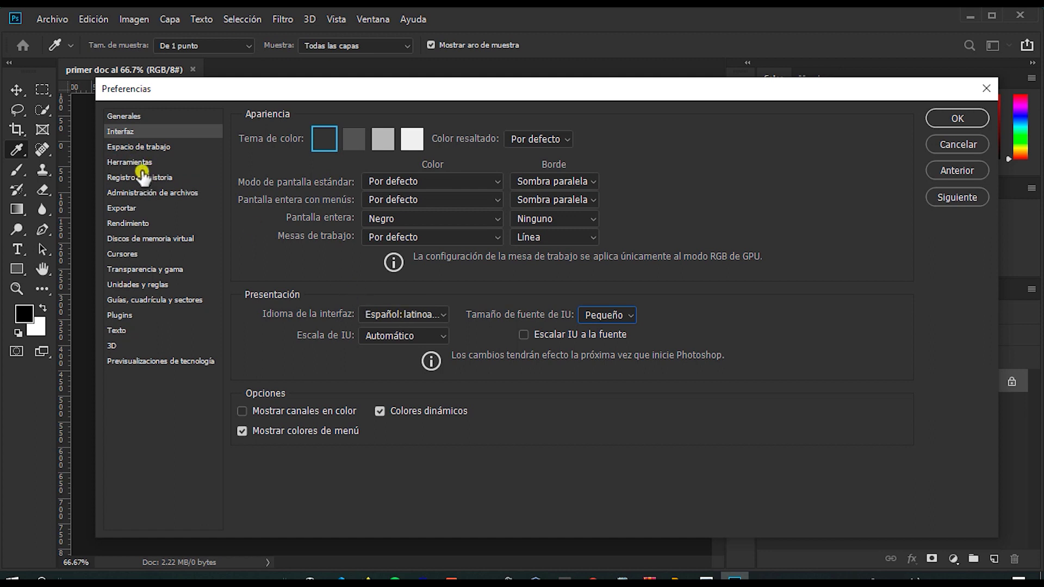
# Review the memory, history and cache settings and the scratch disks in the preferences, and close them with confirmation.
pyautogui.click(136, 223)
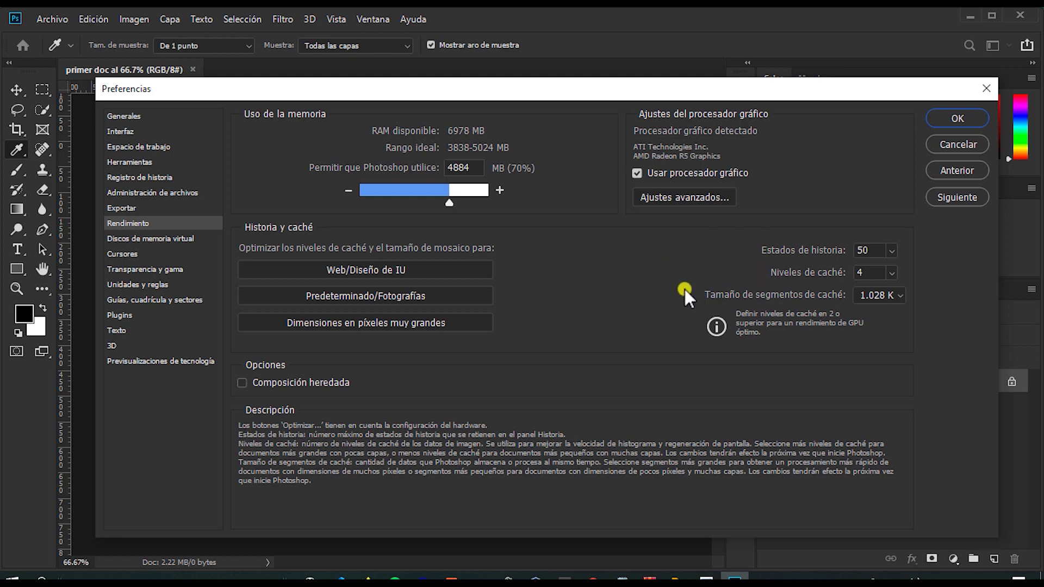
pyautogui.click(156, 242)
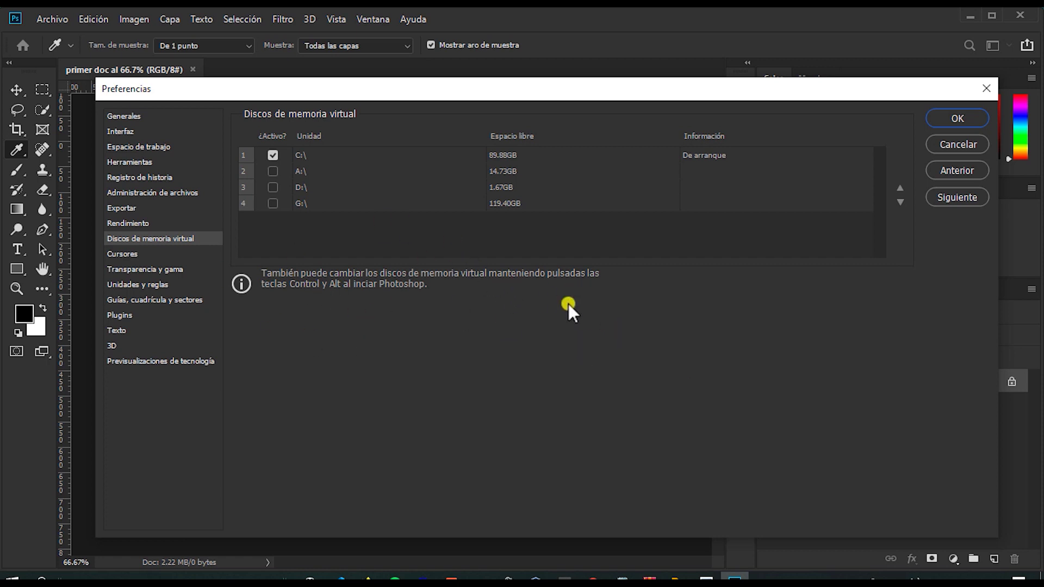
pyautogui.click(130, 132)
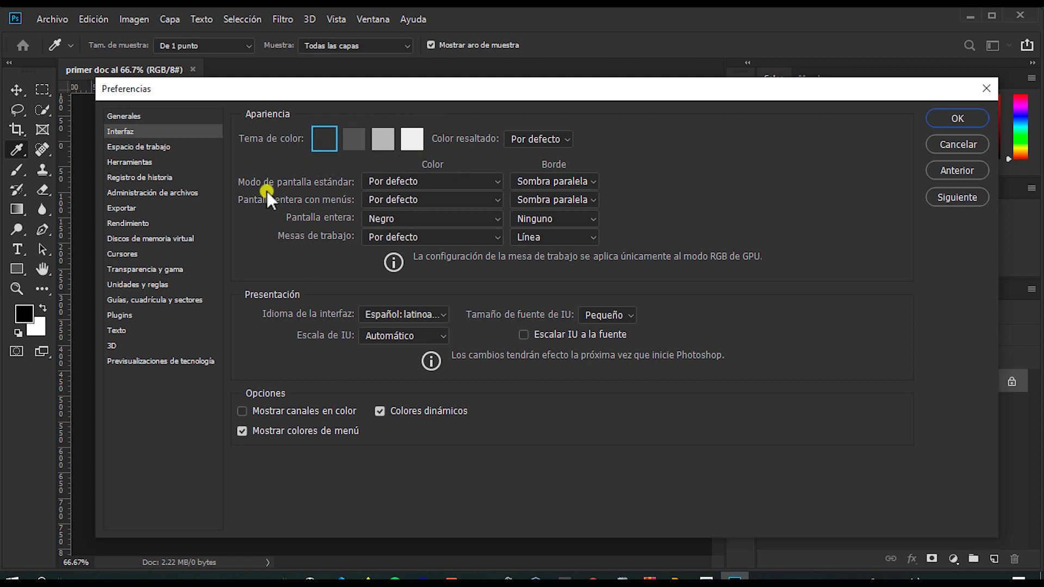
pyautogui.click(140, 225)
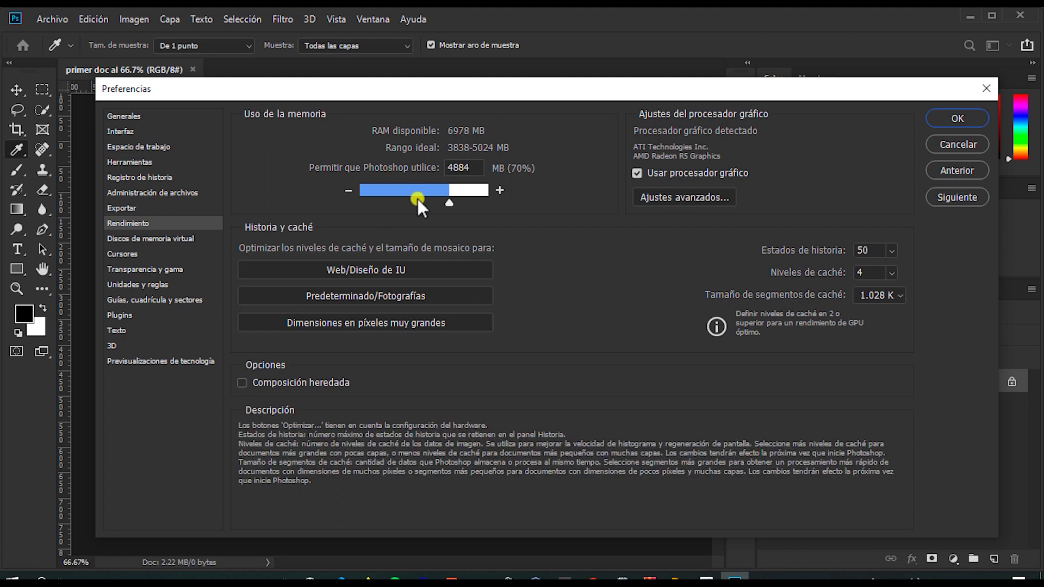
pyautogui.click(160, 240)
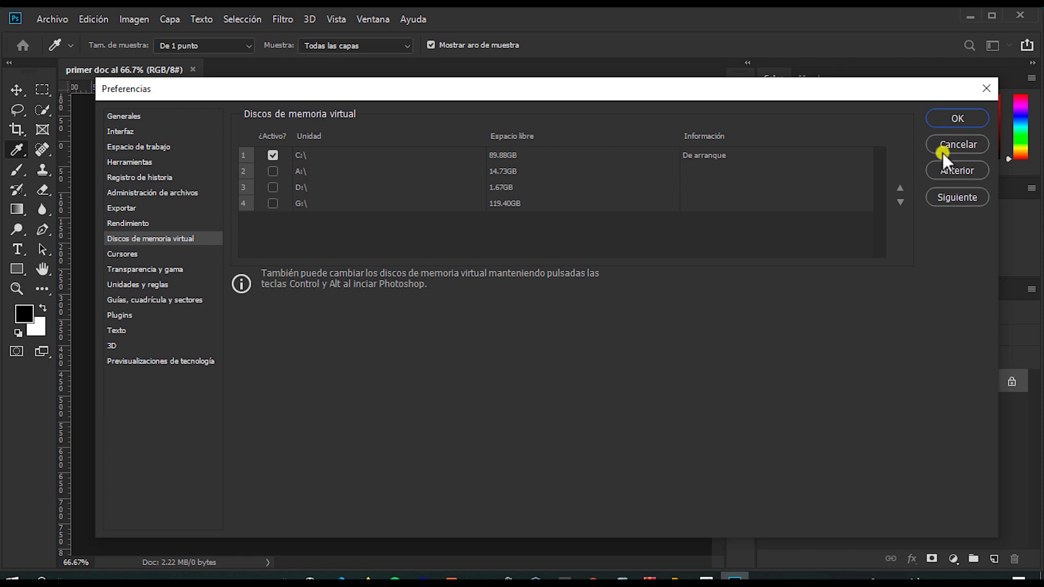
pyautogui.press('v')
pyautogui.click(956, 119)
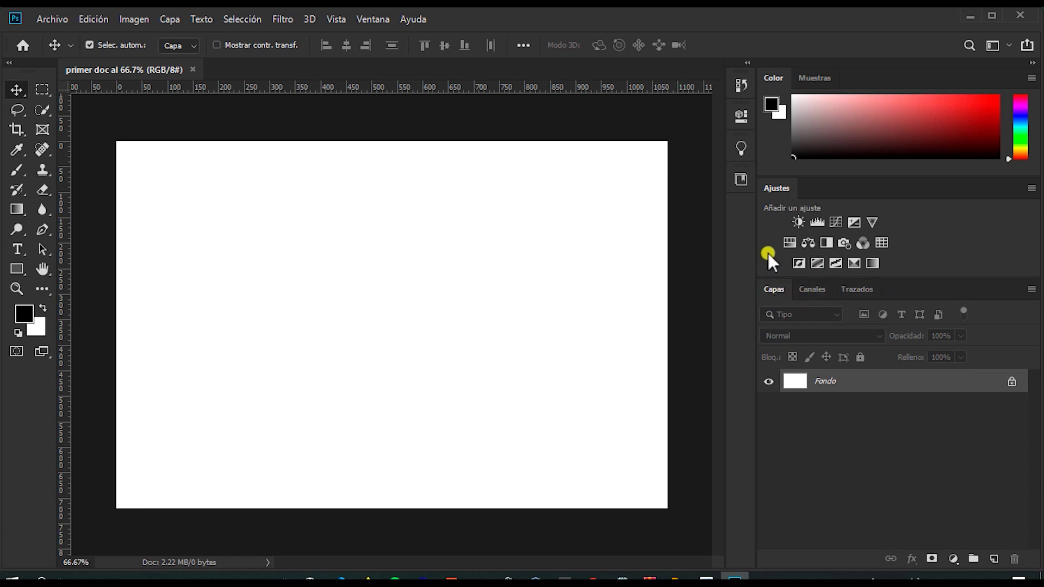
# Look through the document's Trazados and Canales panels and return to the Capas panel.
pyautogui.click(856, 289)
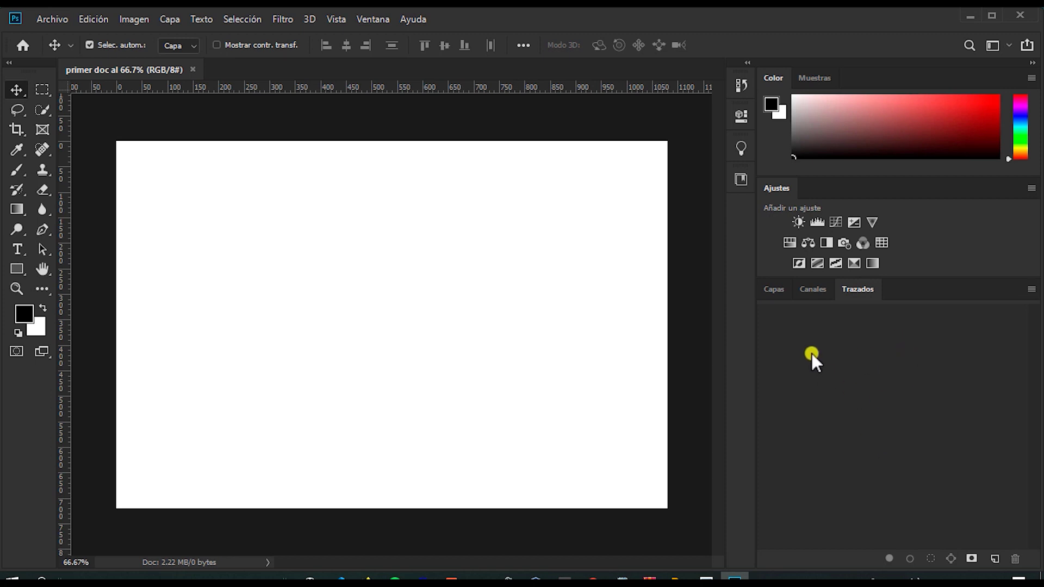
pyautogui.click(813, 289)
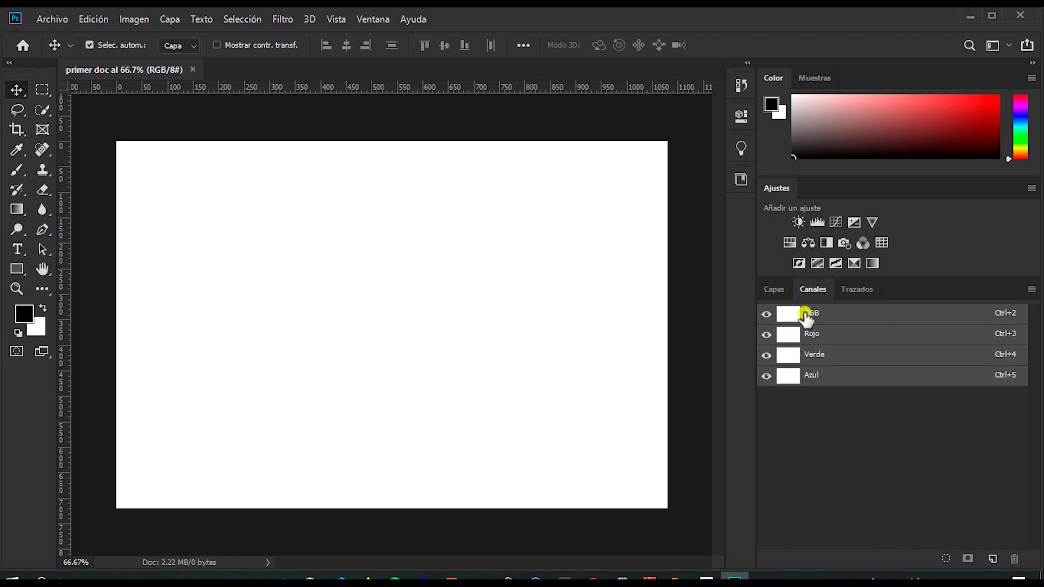
pyautogui.click(783, 289)
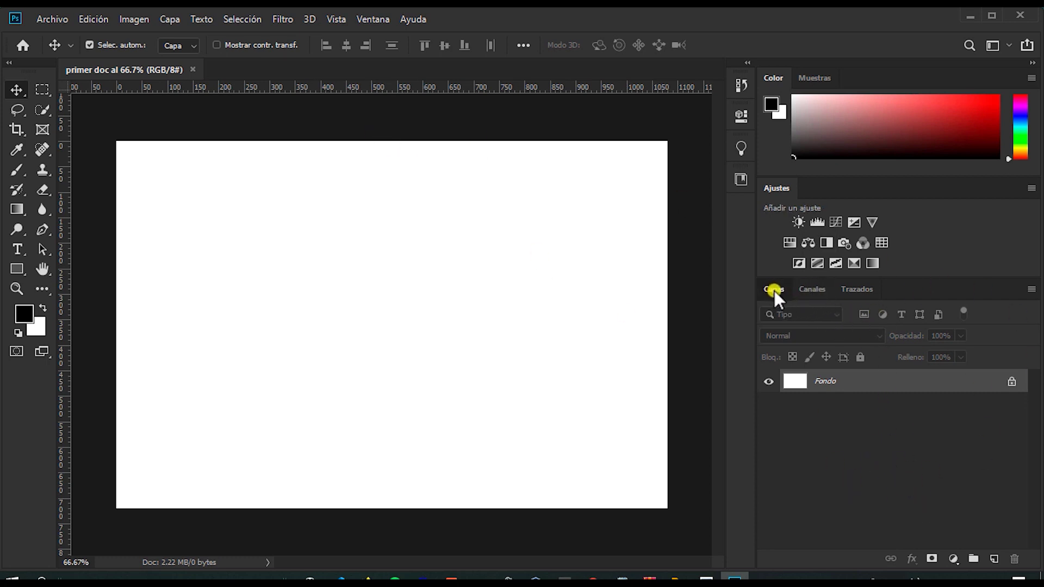
# Undock the Capas panel, float it over the canvas, and try collapsing and expanding it.
pyautogui.moveTo(775, 291); pyautogui.dragTo(375, 130)
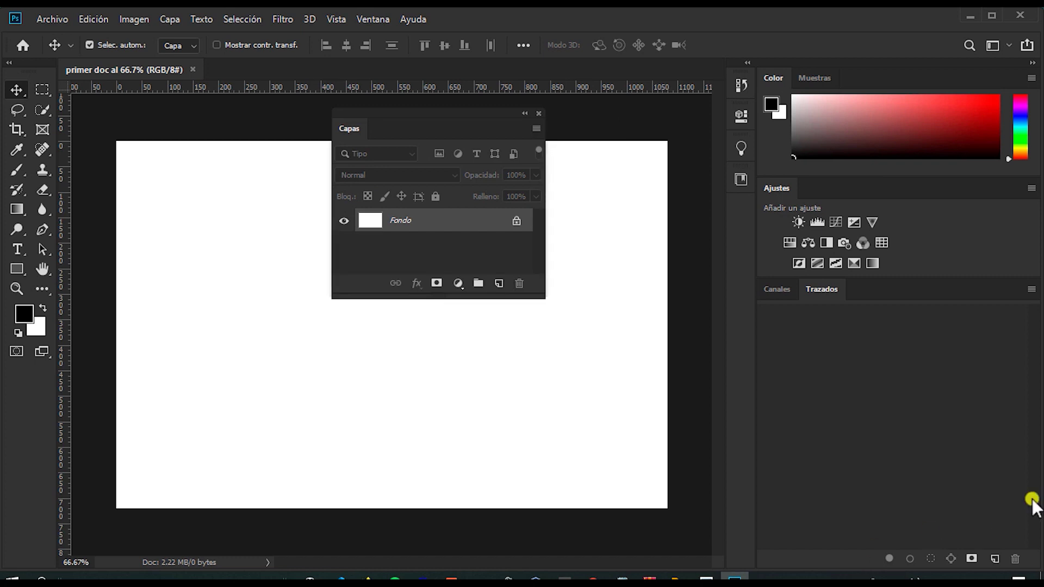
pyautogui.moveTo(444, 115); pyautogui.dragTo(397, 208)
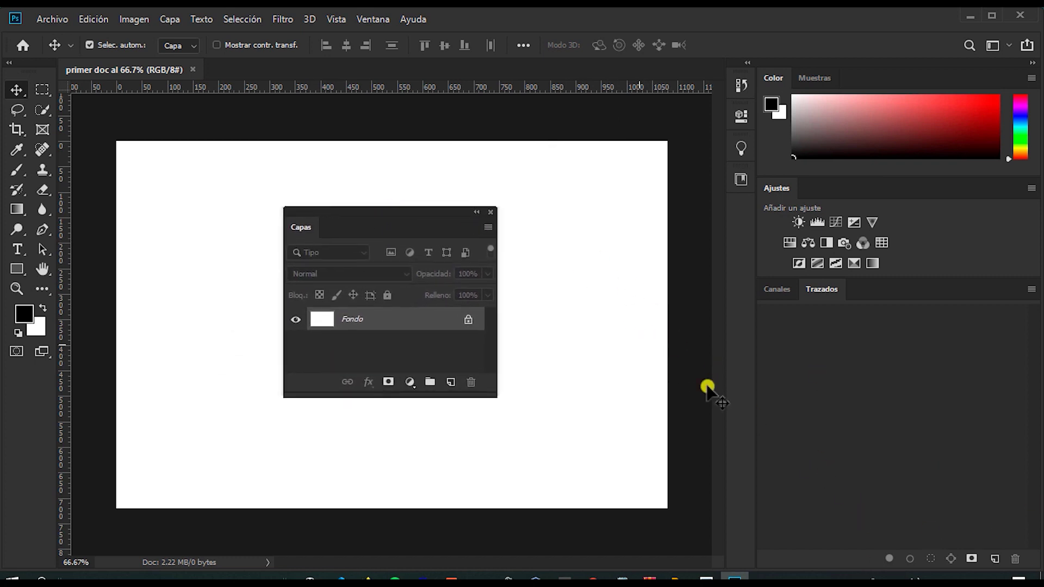
pyautogui.click(476, 214)
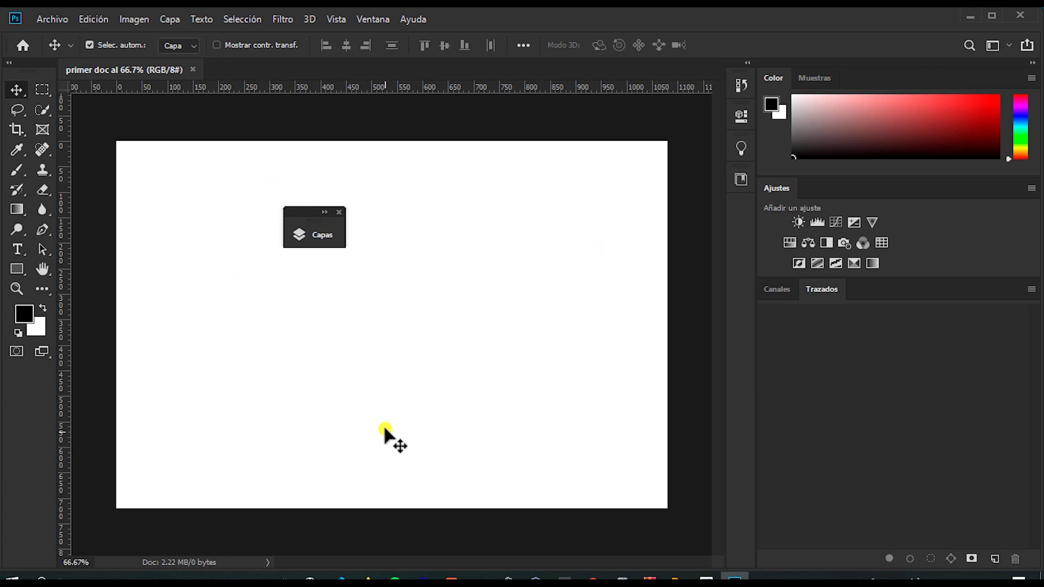
pyautogui.click(326, 213)
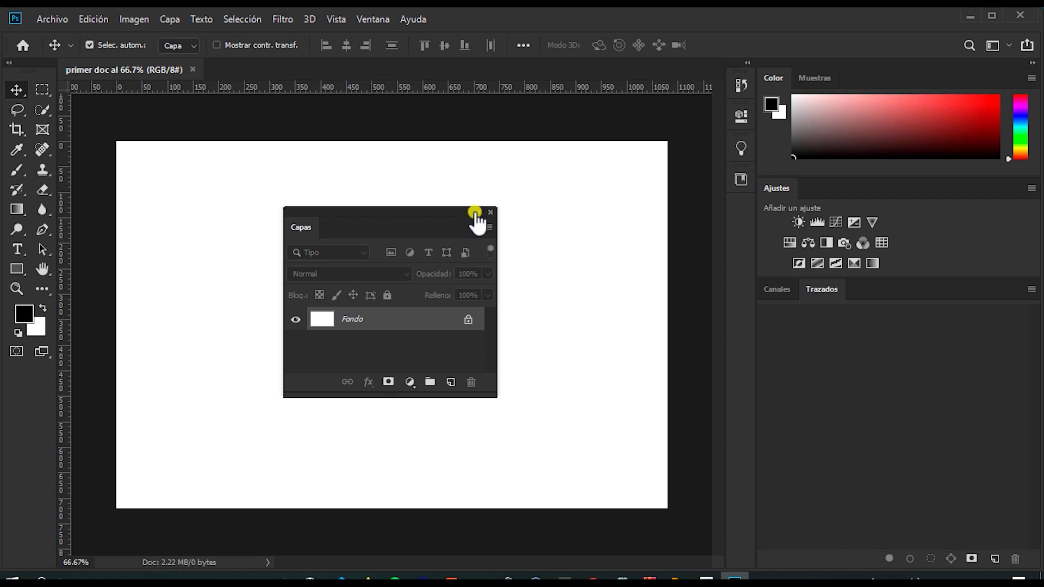
pyautogui.click(473, 214)
pyautogui.click(323, 213)
# Dock the Capas panel in its own column beside the toolbox and collapse that column.
pyautogui.moveTo(362, 210); pyautogui.dragTo(85, 241)
pyautogui.moveTo(65, 239); pyautogui.dragTo(58, 202)
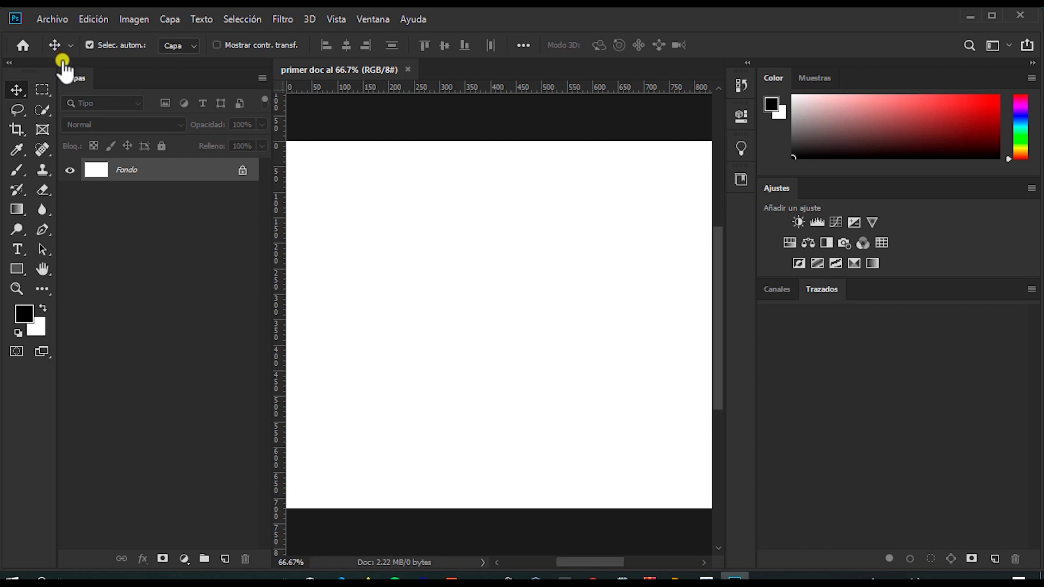
pyautogui.doubleClick(63, 63)
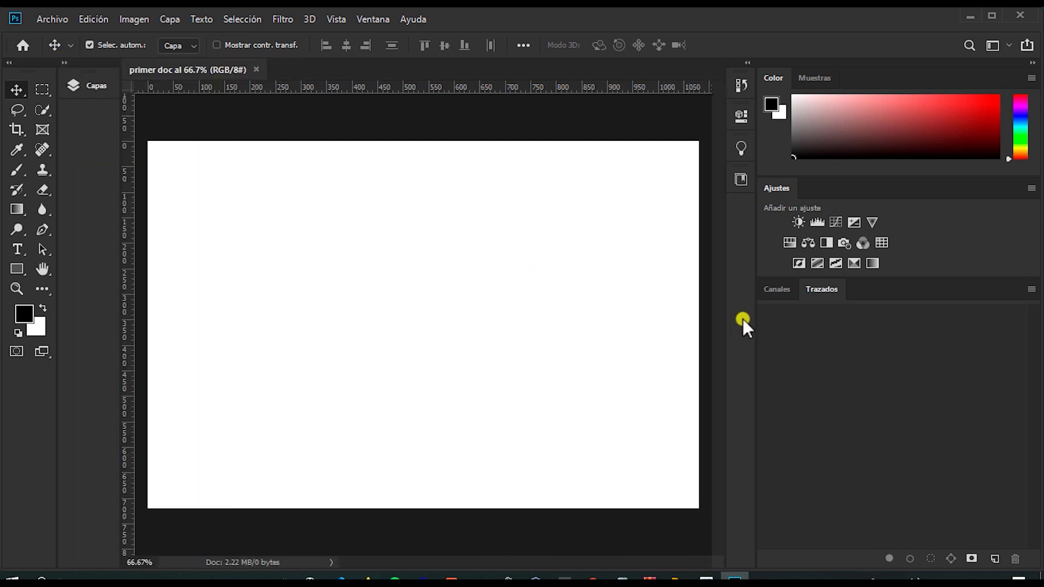
# Undock the Canales, Trazados and Ajustes panels and float them separately over the canvas.
pyautogui.moveTo(775, 286); pyautogui.dragTo(318, 177)
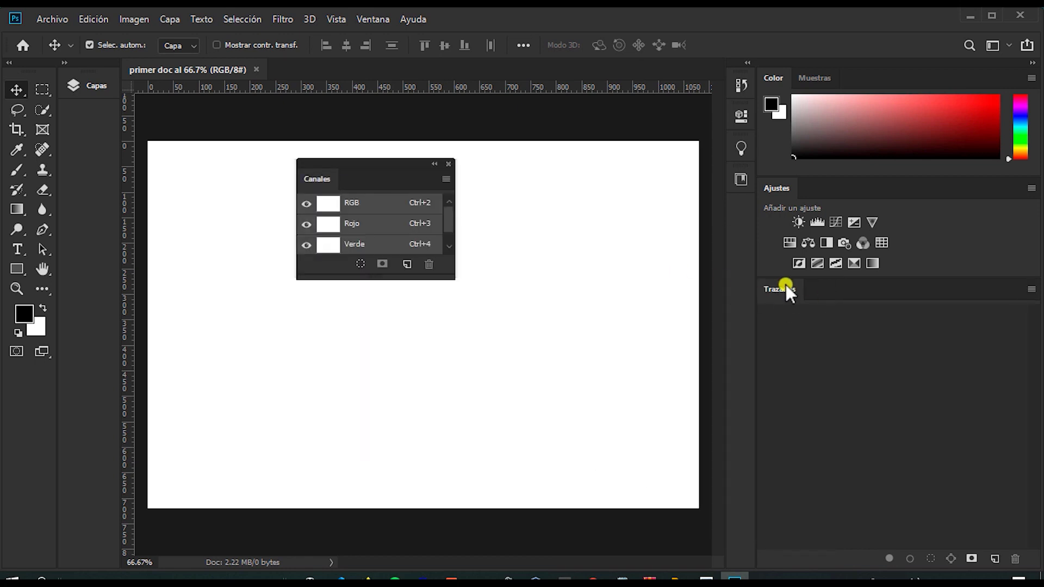
pyautogui.moveTo(784, 292); pyautogui.dragTo(569, 278)
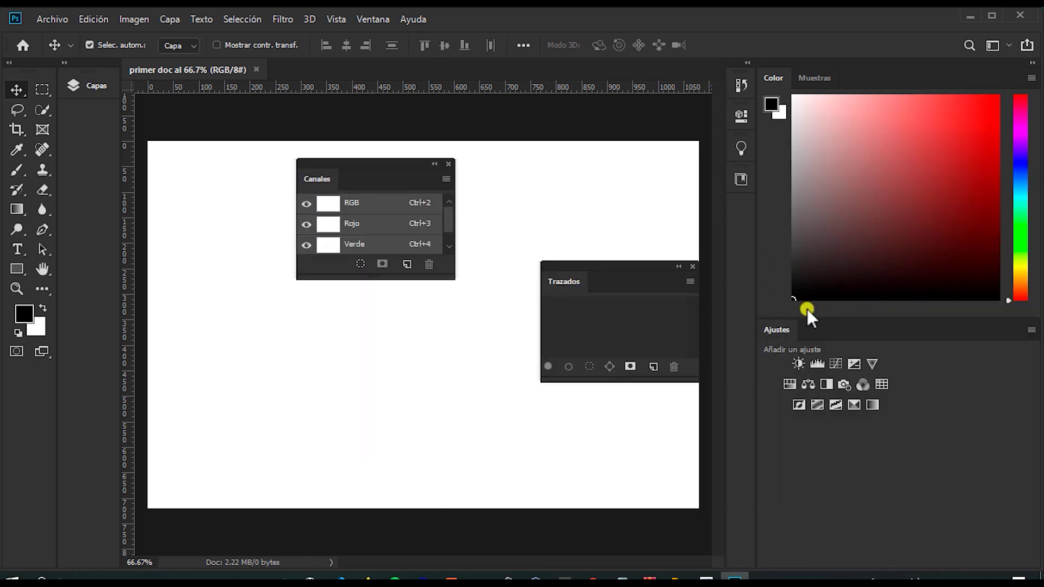
pyautogui.moveTo(785, 329); pyautogui.dragTo(261, 329)
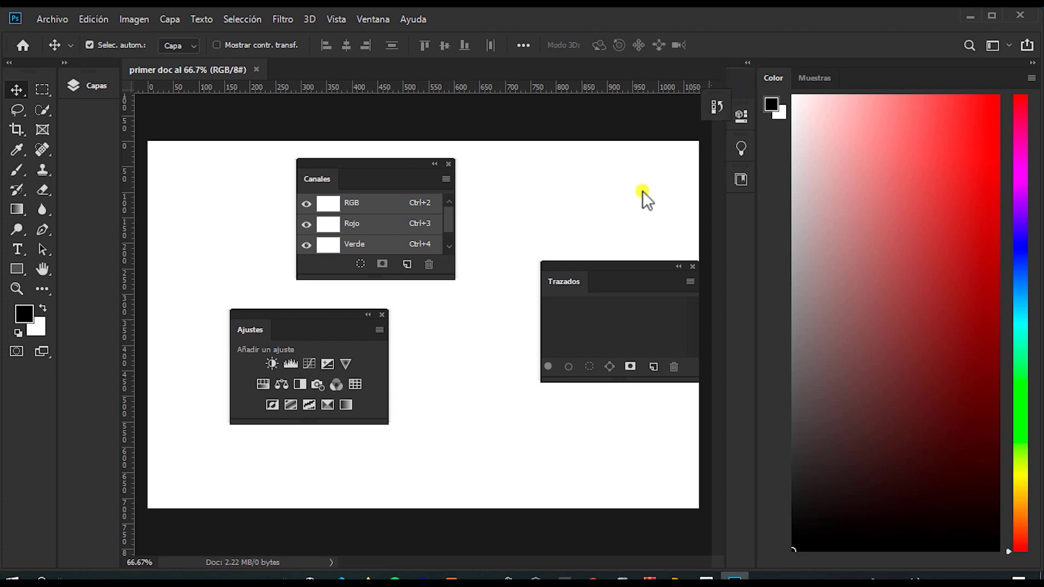
# Detach the Historia panel from the collapsed column, expand it and close it.
pyautogui.moveTo(641, 190); pyautogui.dragTo(737, 112)
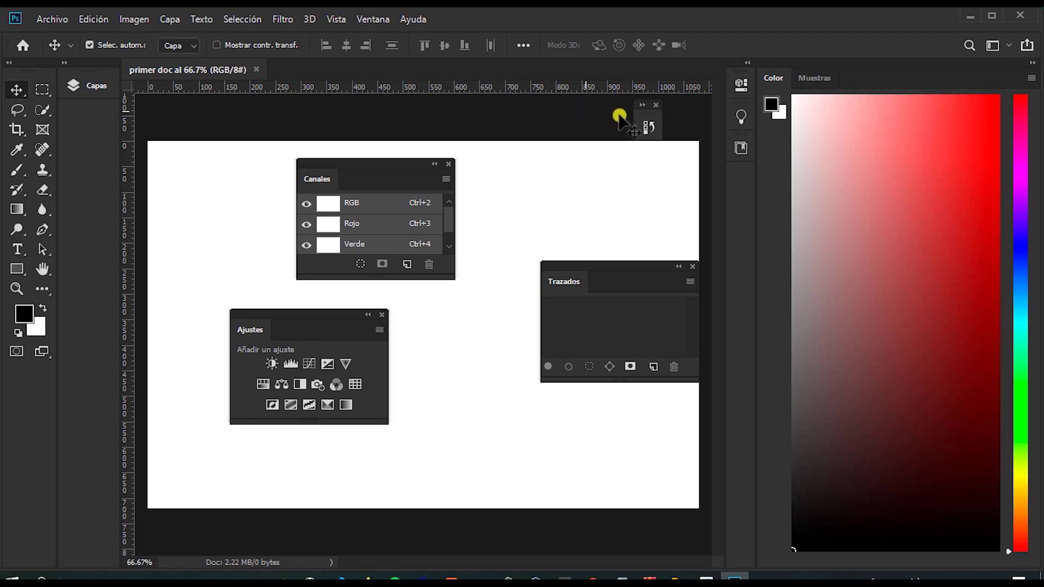
pyautogui.click(644, 113)
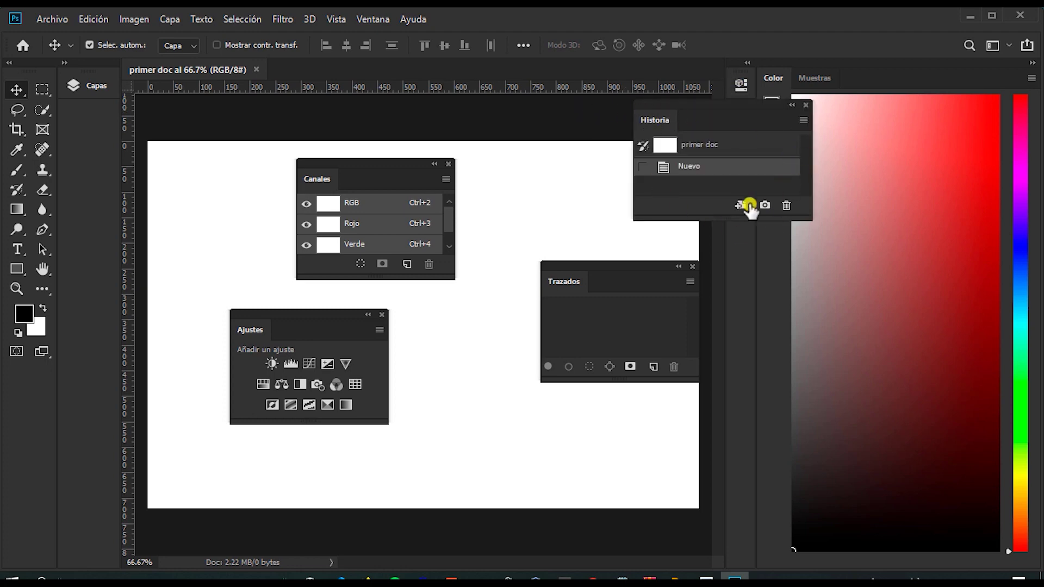
pyautogui.moveTo(804, 106); pyautogui.dragTo(767, 108)
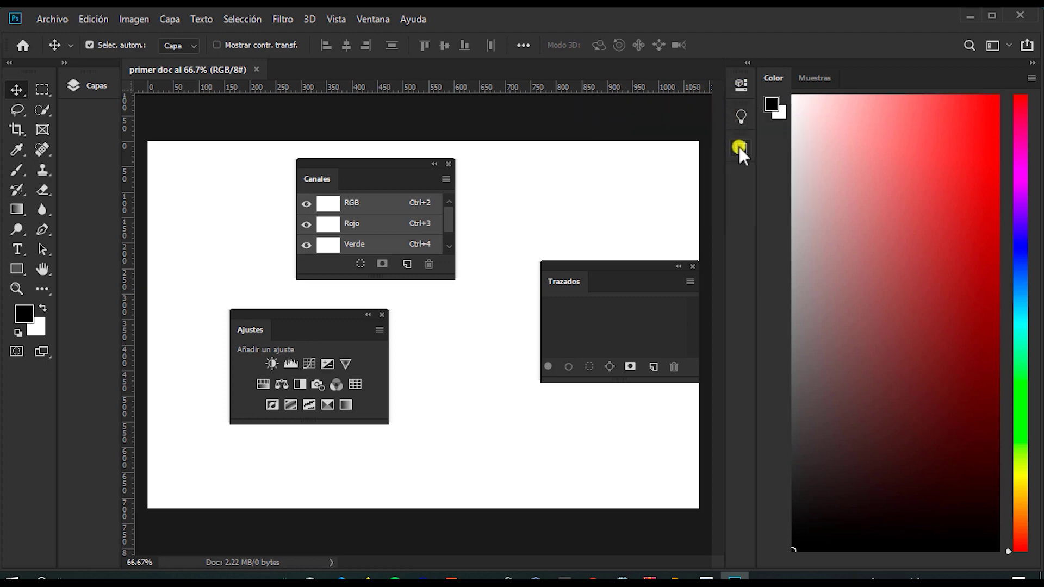
# Float the collapsed book and light-bulb panels plus the Muestras and Color panels over the canvas.
pyautogui.moveTo(739, 147); pyautogui.dragTo(472, 160)
pyautogui.moveTo(738, 113); pyautogui.dragTo(451, 262)
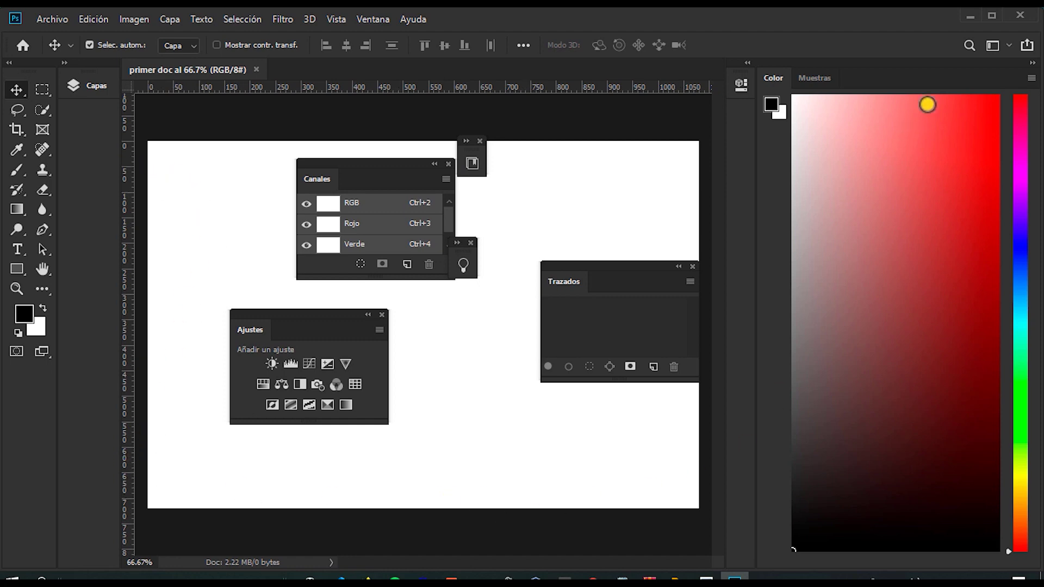
pyautogui.moveTo(801, 77); pyautogui.dragTo(534, 170)
pyautogui.moveTo(777, 76); pyautogui.dragTo(375, 315)
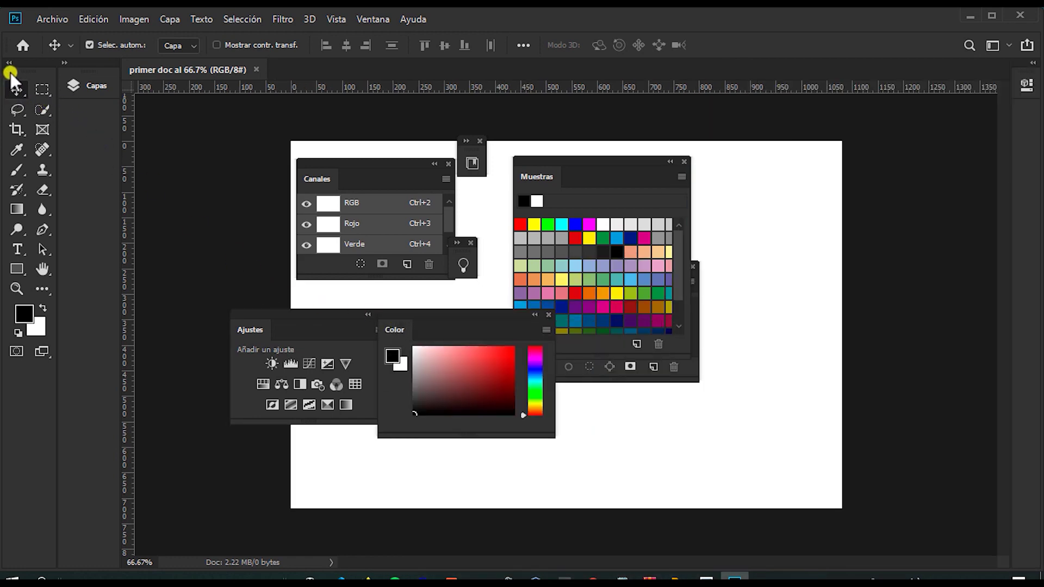
# Undock the toolbox, shift the floating Canales panel aside, and dock the toolbox on the opposite side of the workspace.
pyautogui.moveTo(12, 73); pyautogui.dragTo(170, 144)
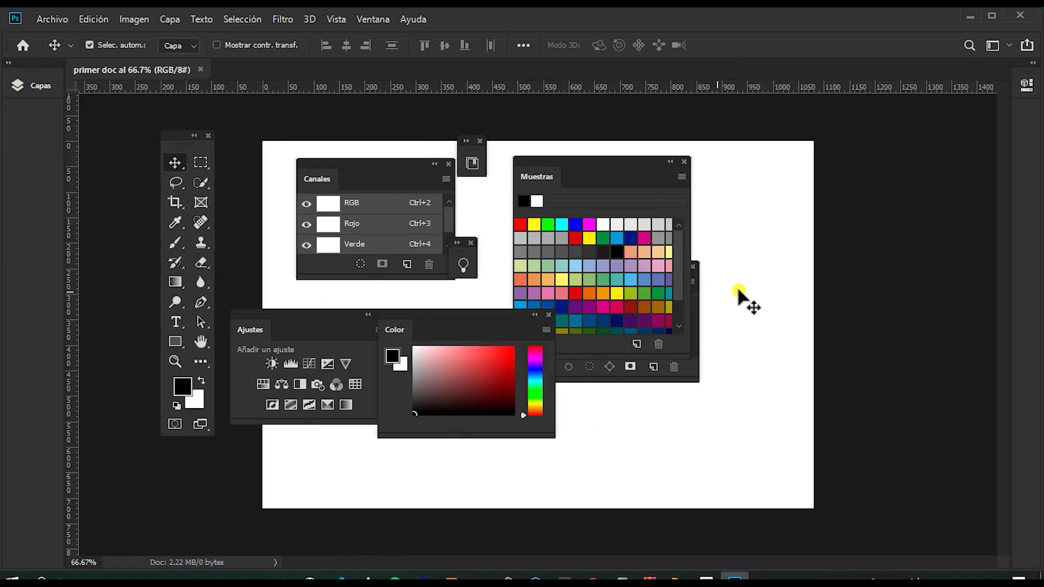
pyautogui.moveTo(417, 181); pyautogui.dragTo(737, 206)
pyautogui.moveTo(176, 135); pyautogui.dragTo(1007, 157)
# Dock the floating Canales, Color, Muestras and Ajustes panels in the collapsed column below Capas.
pyautogui.click(685, 213)
pyautogui.moveTo(686, 213); pyautogui.dragTo(19, 122)
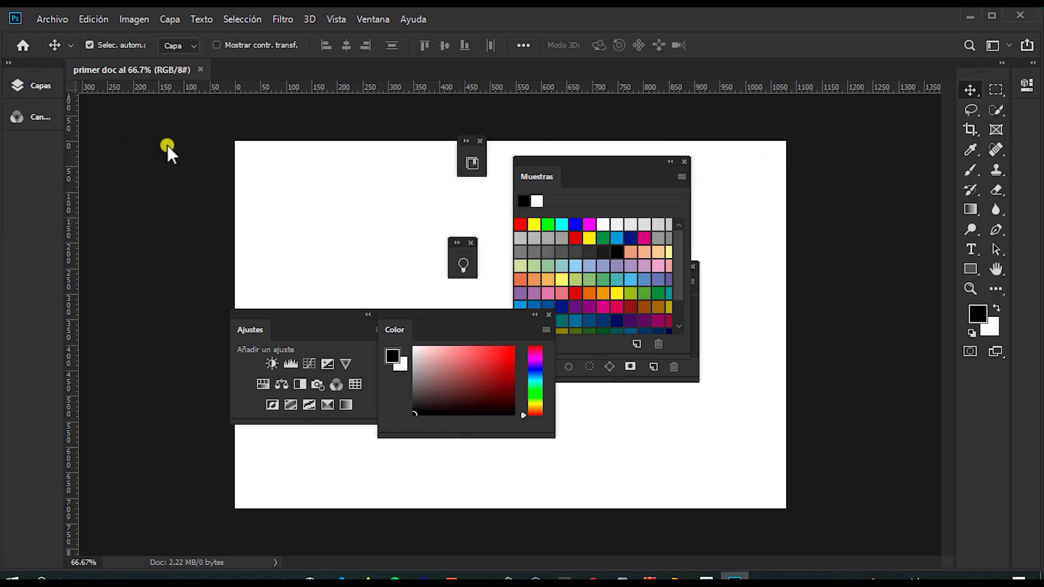
pyautogui.moveTo(487, 317); pyautogui.dragTo(38, 141)
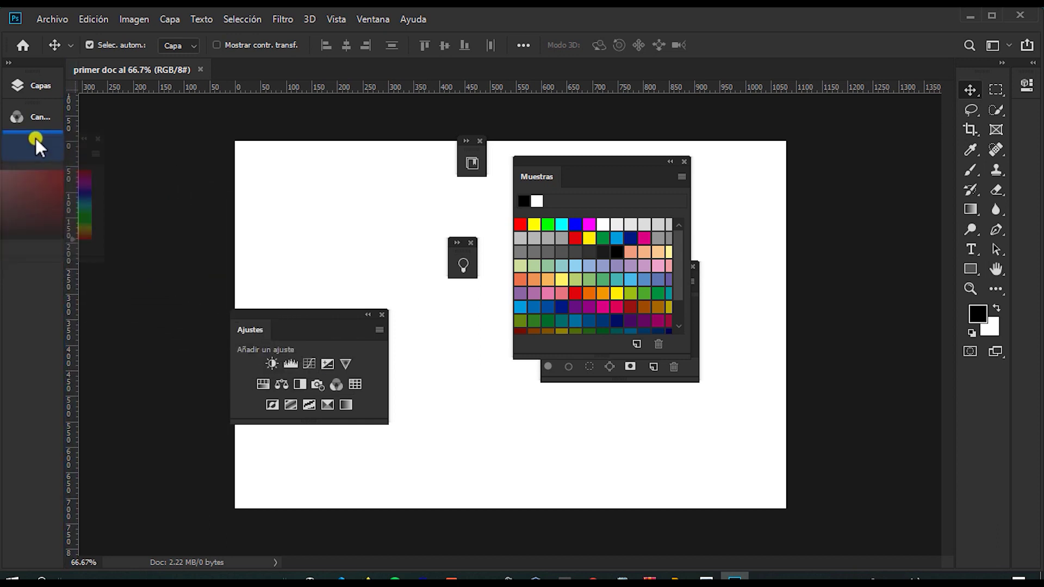
pyautogui.moveTo(288, 311); pyautogui.dragTo(5, 196)
pyautogui.moveTo(588, 179); pyautogui.dragTo(31, 213)
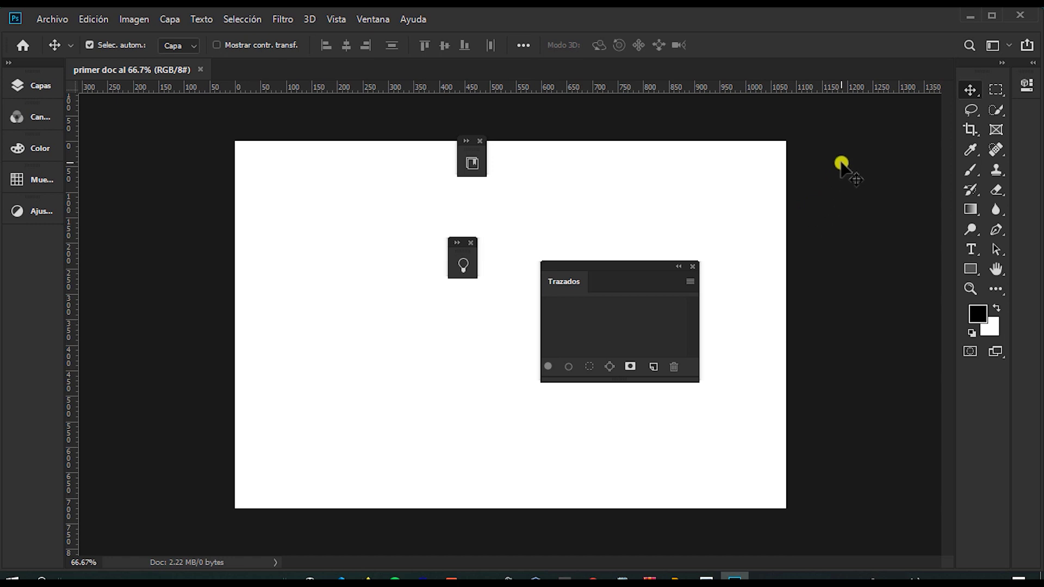
# Restore the Aspectos esenciales workspace to its default panel layout.
pyautogui.click(1009, 46)
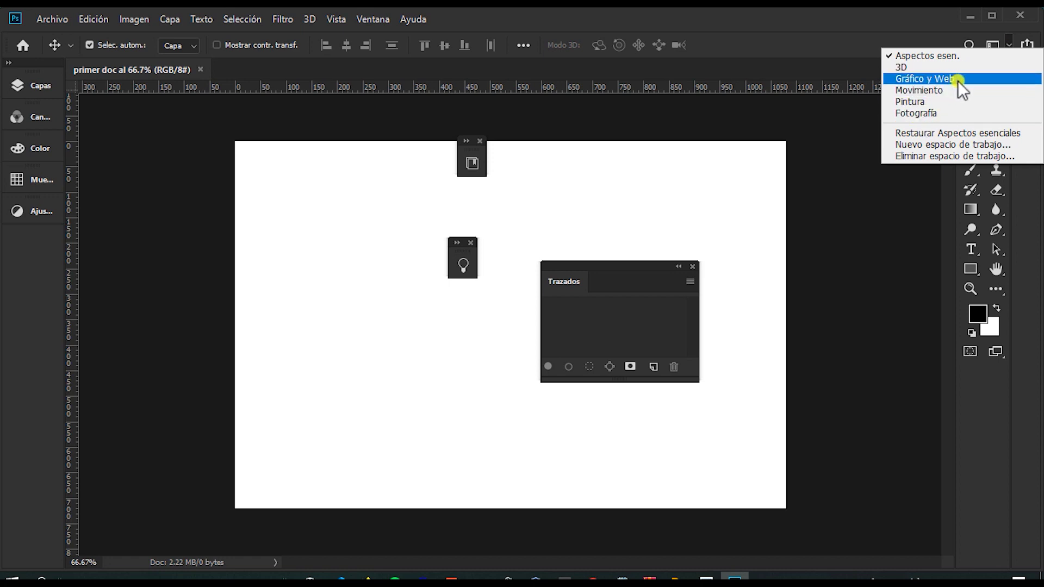
pyautogui.click(928, 133)
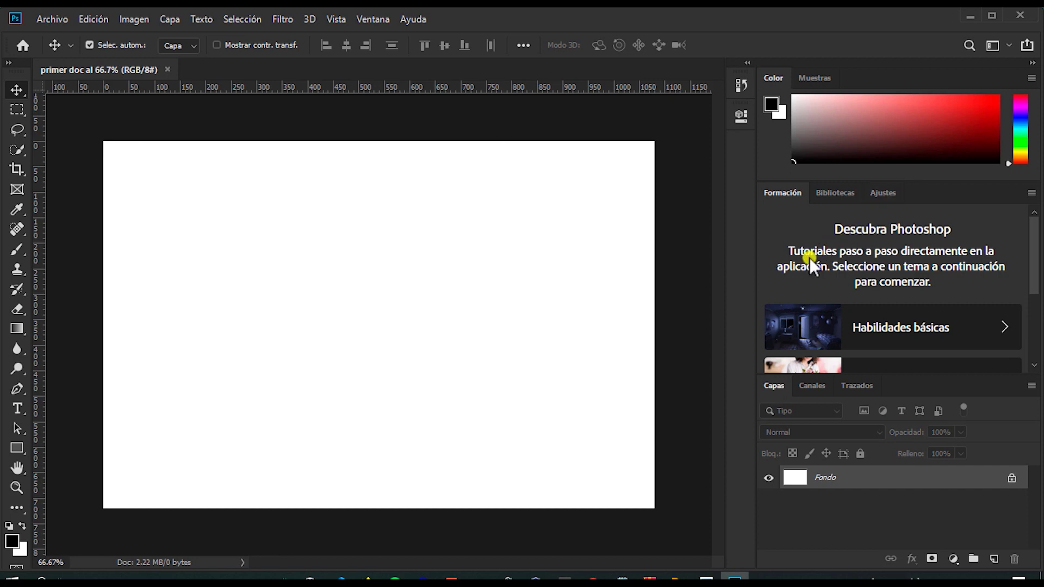
# Move the Formación panel into the collapsed icon column and reduce the height of the Bibliotecas and Ajustes group.
pyautogui.moveTo(1031, 254)
pyautogui.mouseDown()
pyautogui.moveTo(1032, 310)
pyautogui.moveTo(1032, 235)
pyautogui.mouseUp()
pyautogui.scroll(-3, 835, 278)
pyautogui.scroll(3, 839, 311)
pyautogui.moveTo(786, 191); pyautogui.dragTo(735, 139)
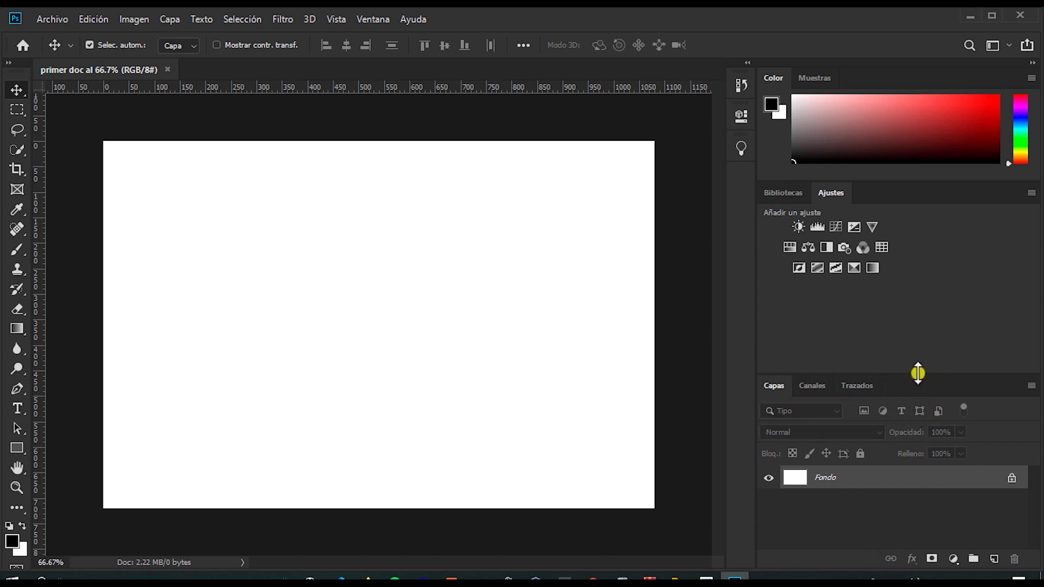
pyautogui.moveTo(918, 373); pyautogui.dragTo(929, 265)
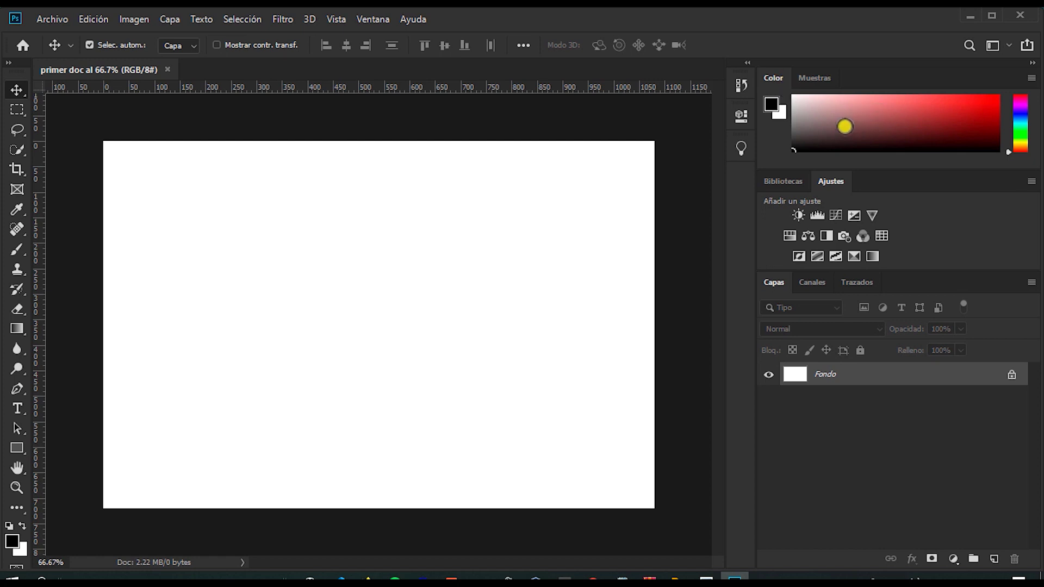
# Pick a muted brownish-red foreground color from the color field and show the Muestras panel.
pyautogui.moveTo(809, 121)
pyautogui.mouseDown()
pyautogui.moveTo(794, 98)
pyautogui.moveTo(957, 87)
pyautogui.moveTo(982, 132)
pyautogui.moveTo(867, 114)
pyautogui.moveTo(972, 100)
pyautogui.moveTo(839, 100)
pyautogui.moveTo(855, 138)
pyautogui.moveTo(924, 125)
pyautogui.mouseUp()
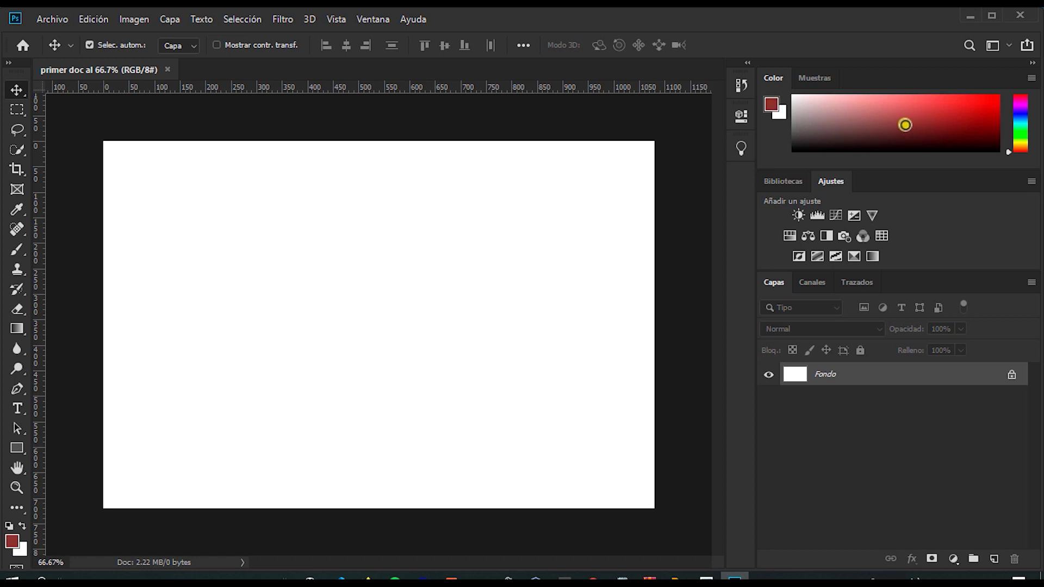
pyautogui.moveTo(984, 113)
pyautogui.mouseDown()
pyautogui.moveTo(999, 95)
pyautogui.moveTo(843, 96)
pyautogui.moveTo(859, 118)
pyautogui.moveTo(841, 122)
pyautogui.mouseUp()
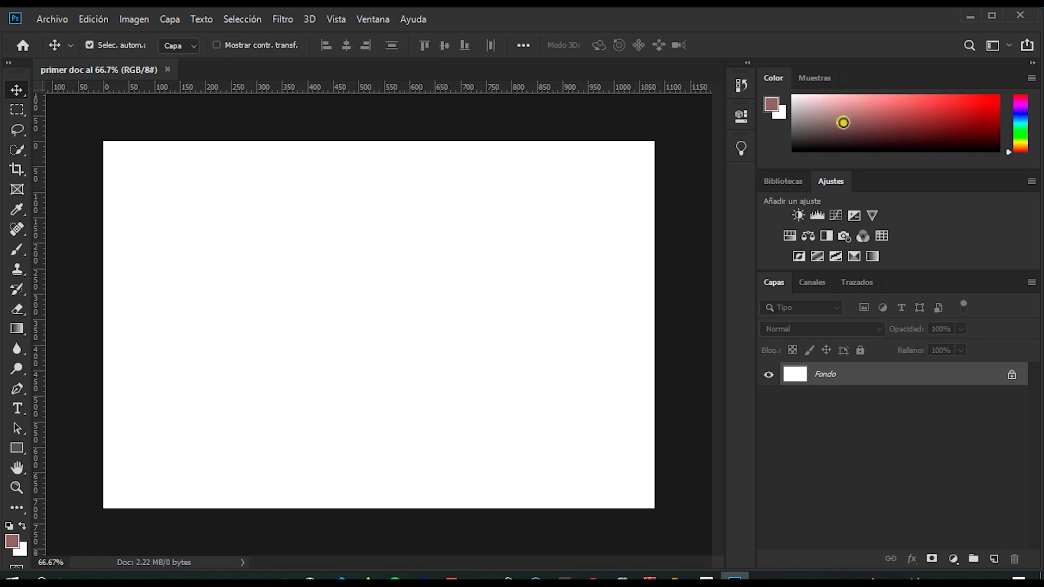
pyautogui.click(814, 78)
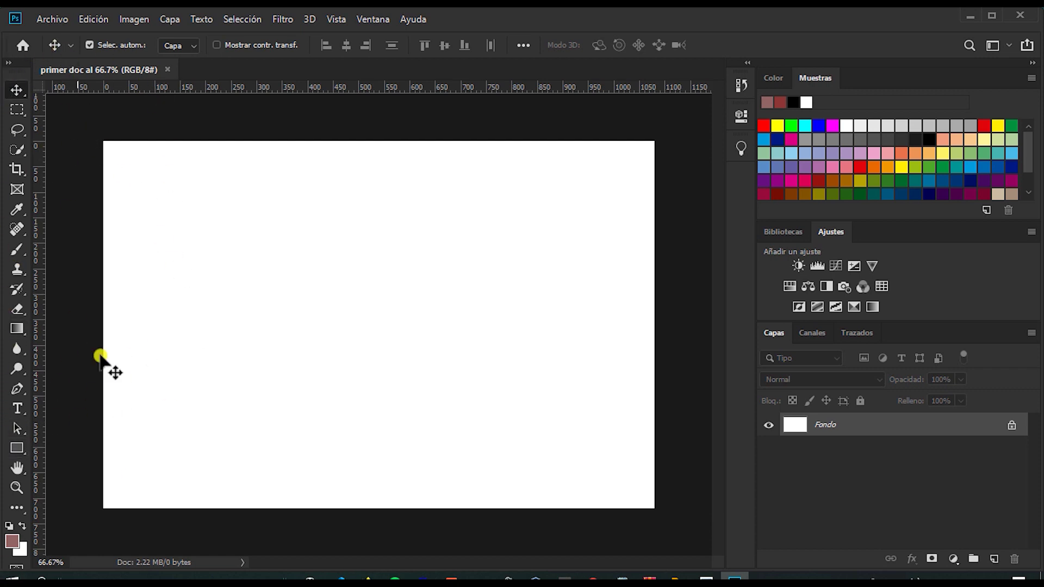
# Expand the toolbox to two columns.
pyautogui.click(10, 63)
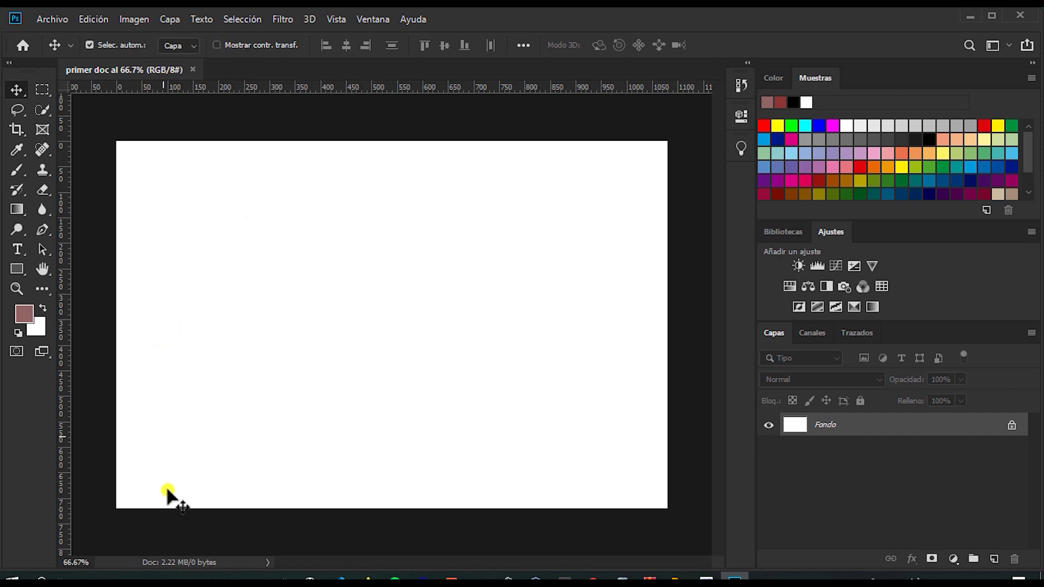
pyautogui.click(178, 567)
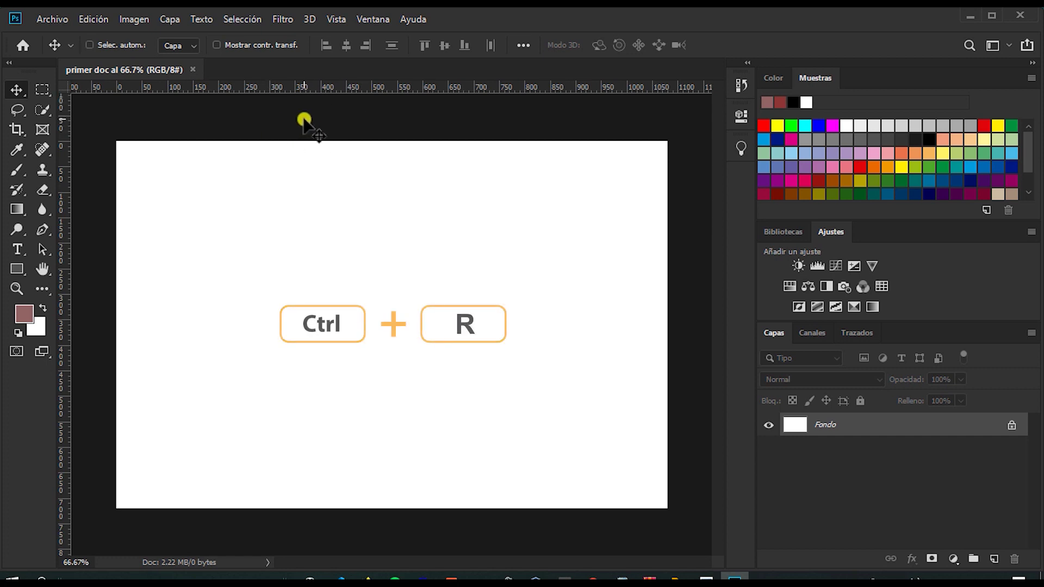
# Hide the rulers and show them again, and set their unit to Píxeles.
pyautogui.hotkey('ctrl', 'r')
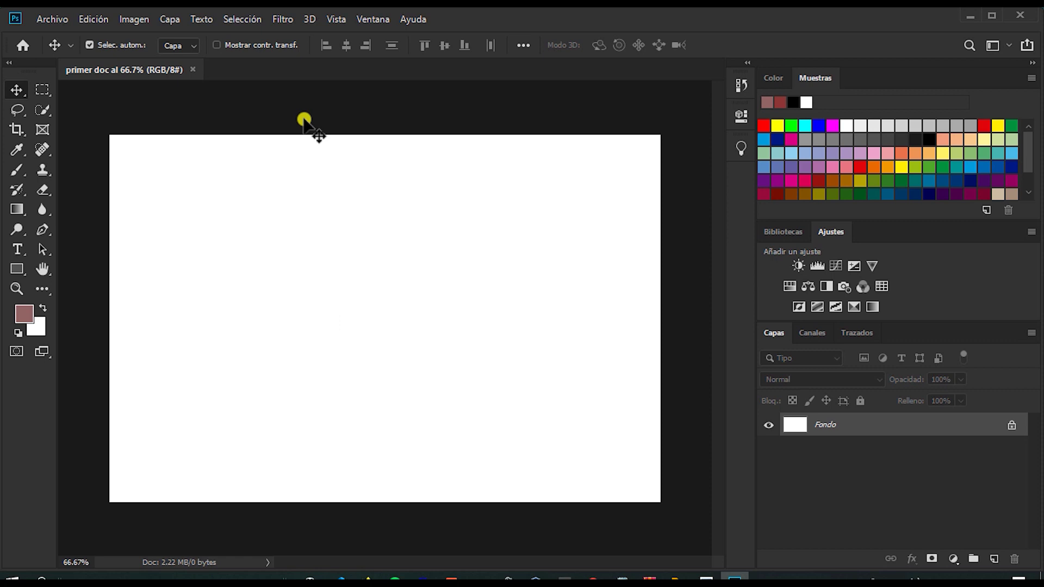
pyautogui.press('ctrl')
pyautogui.hotkey('ctrl', 'r')
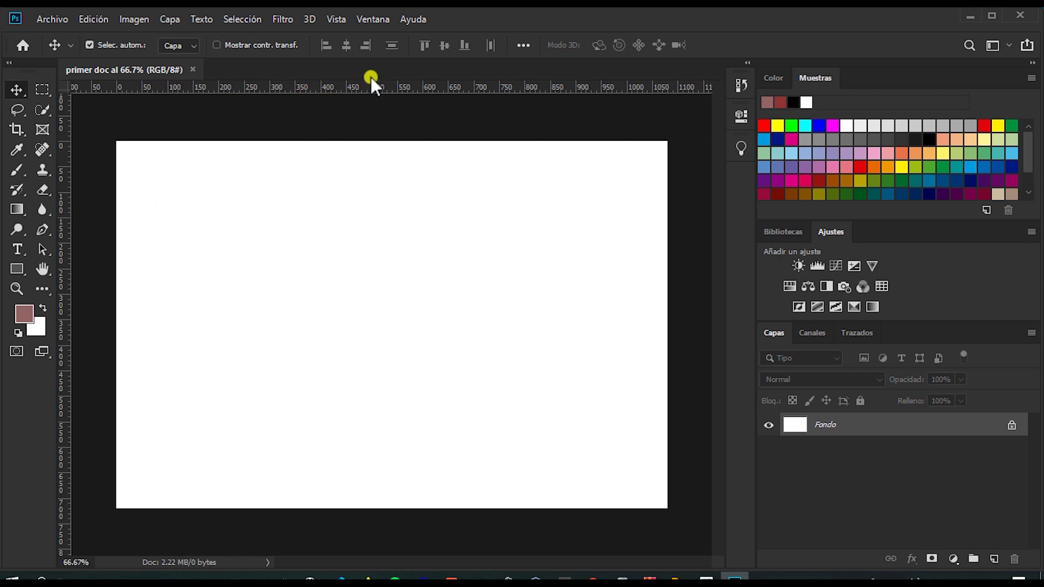
pyautogui.rightClick(309, 83)
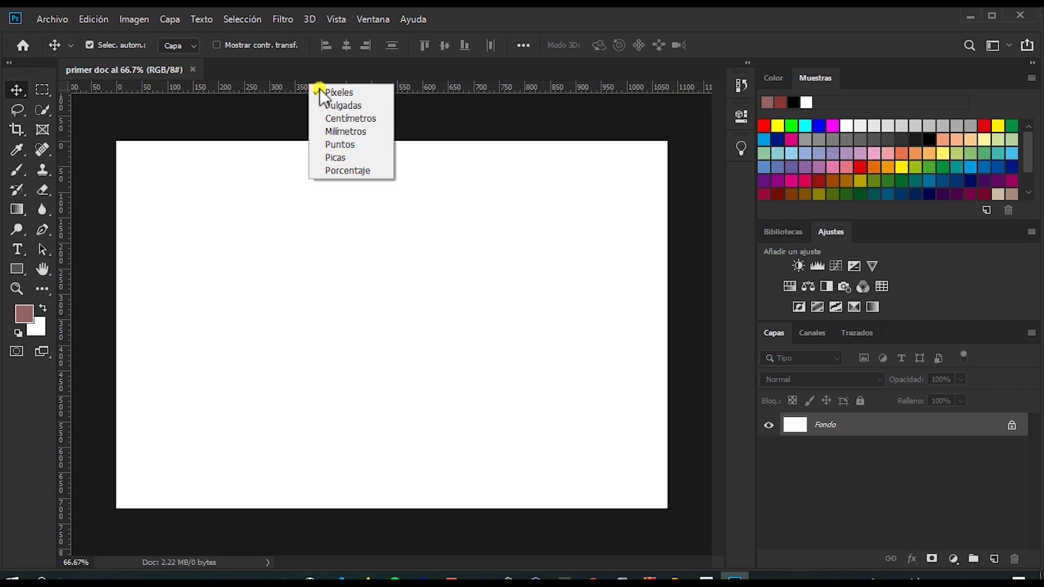
pyautogui.click(355, 94)
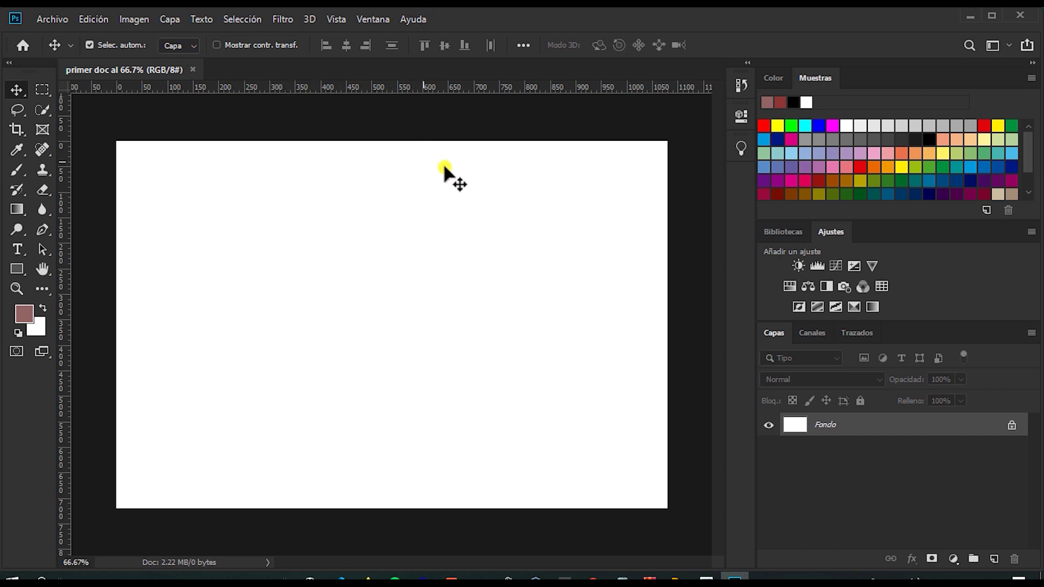
# Start saving the document under the name primer doc and choose TIFF as the file type.
pyautogui.click(48, 19)
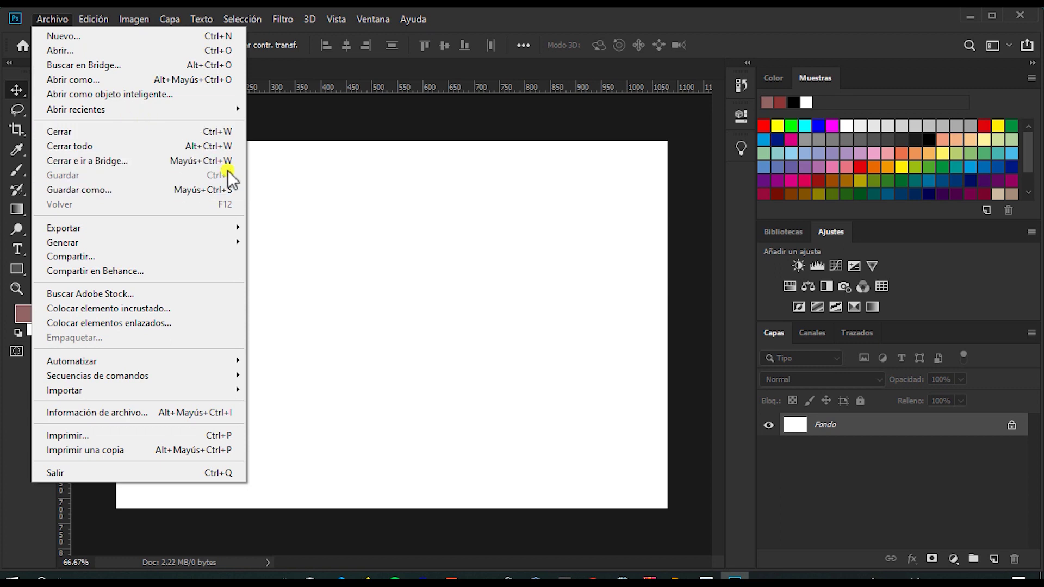
pyautogui.click(103, 192)
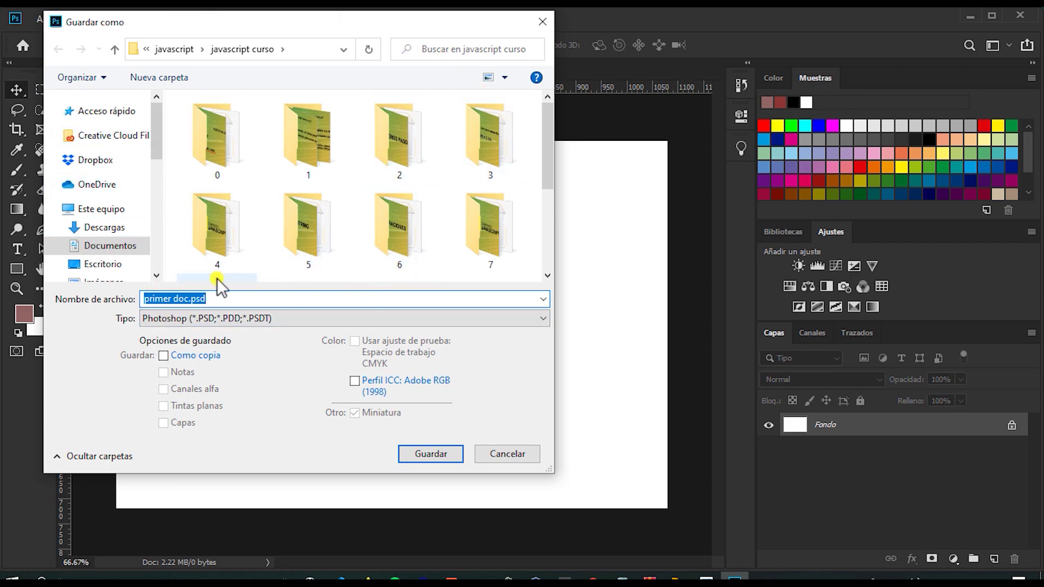
pyautogui.click(273, 322)
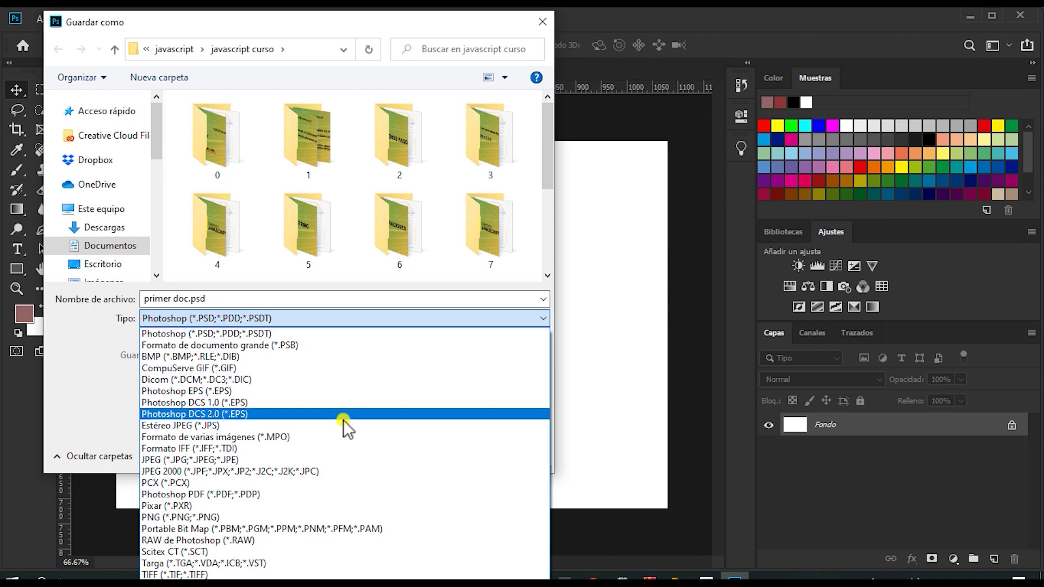
pyautogui.click(171, 575)
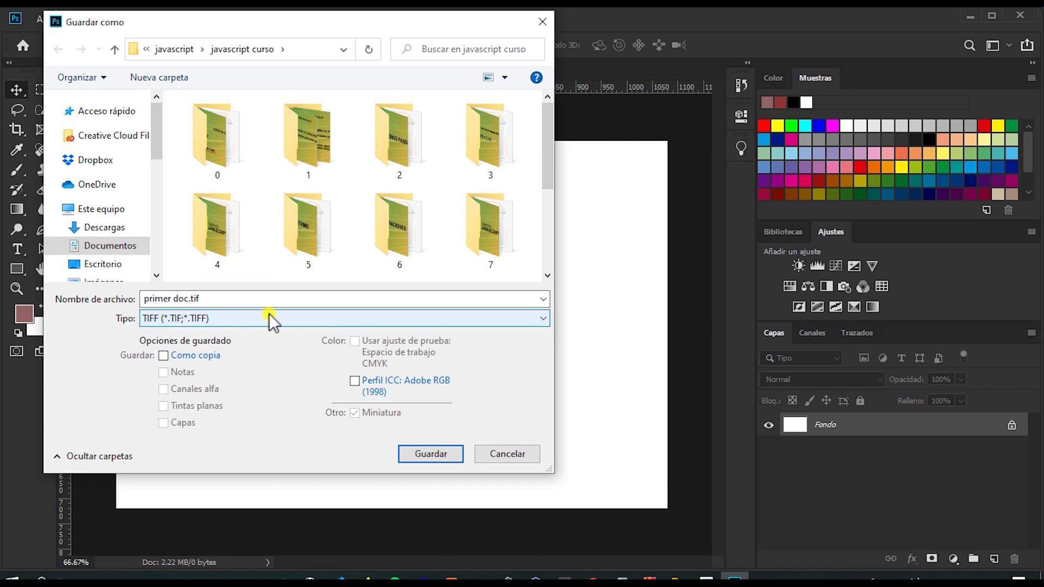
# Switch to the Picasa photo viewer and read slides P6 to P8 comparing the TIF and PSD save formats.
pyautogui.click(707, 581)
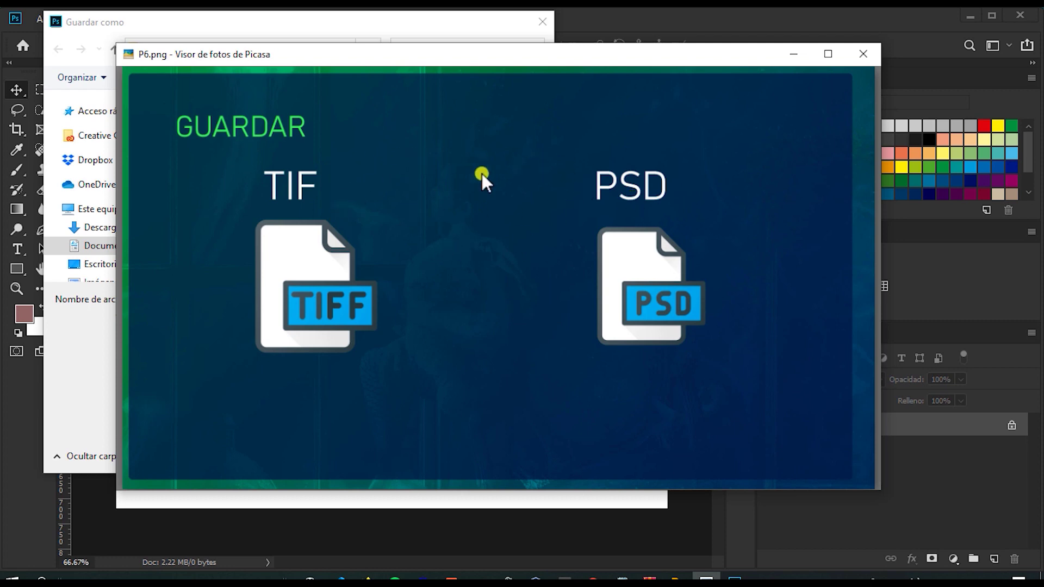
pyautogui.press('Right')
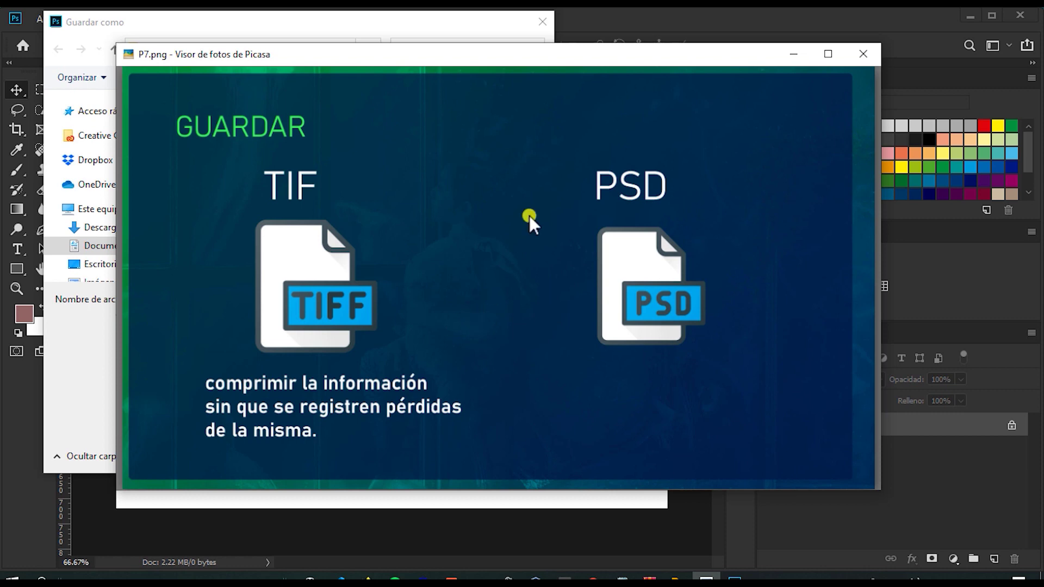
pyautogui.press('Right')
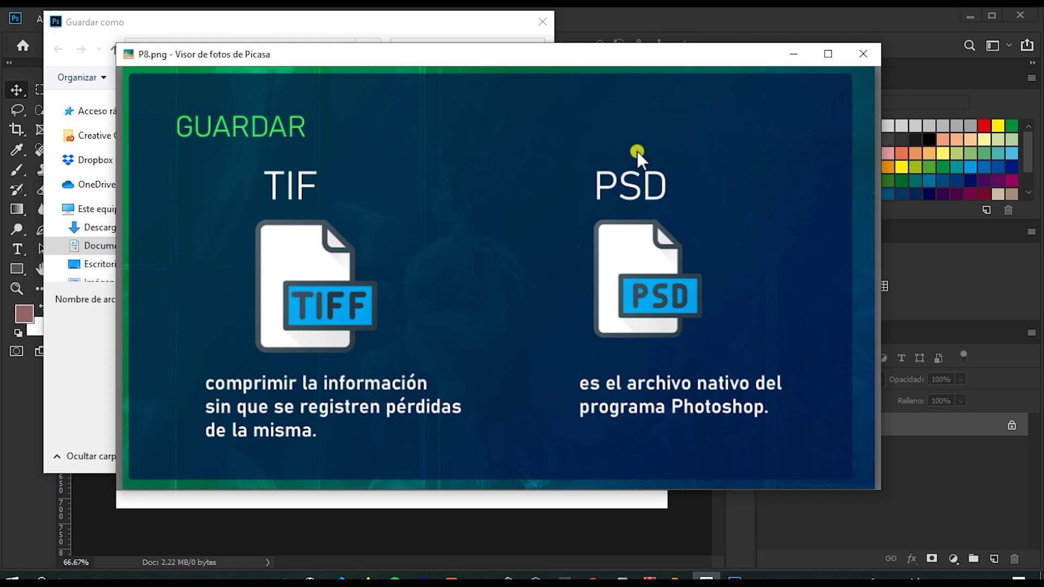
pyautogui.click(415, 19)
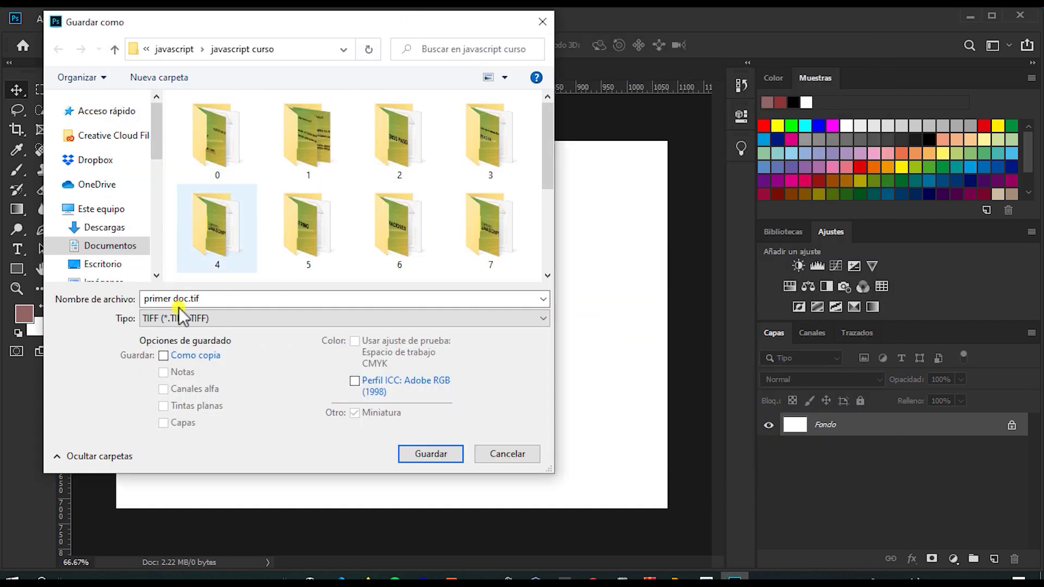
# Switch the save file type to Photoshop (PSD) and back to TIFF, and return to the Picasa photo viewer.
pyautogui.click(214, 319)
pyautogui.click(194, 333)
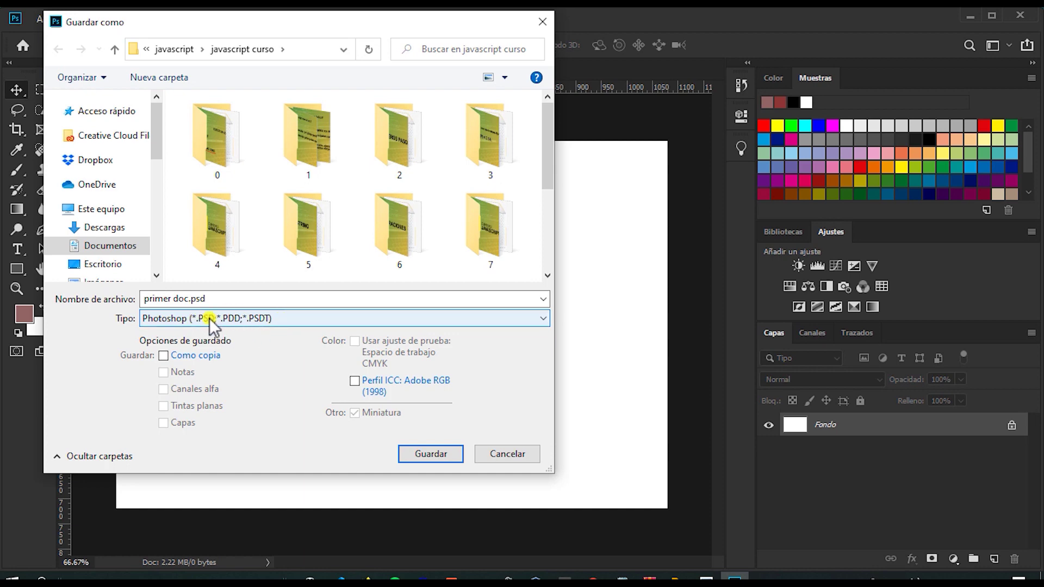
pyautogui.click(239, 324)
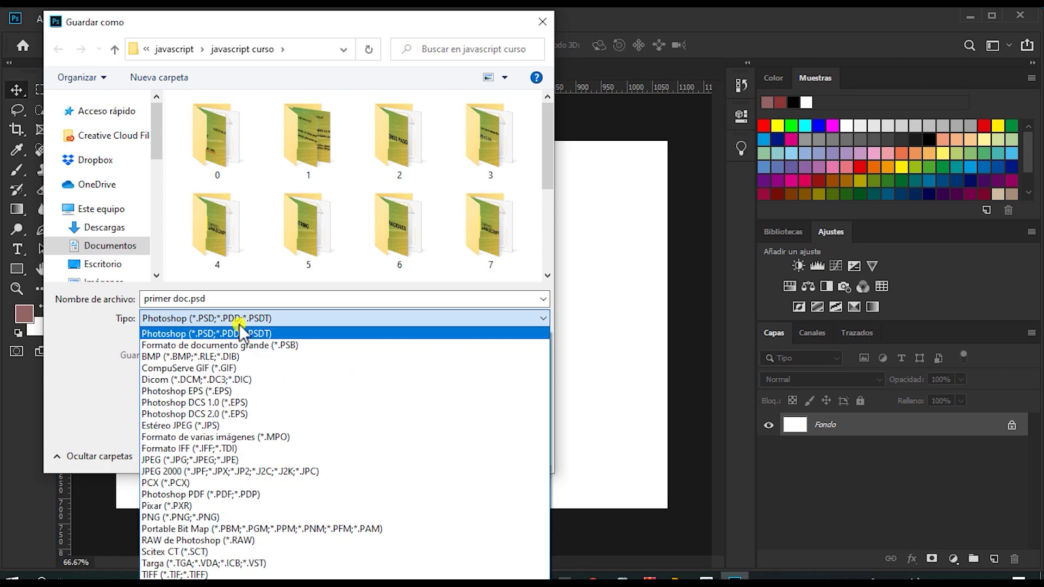
pyautogui.click(215, 574)
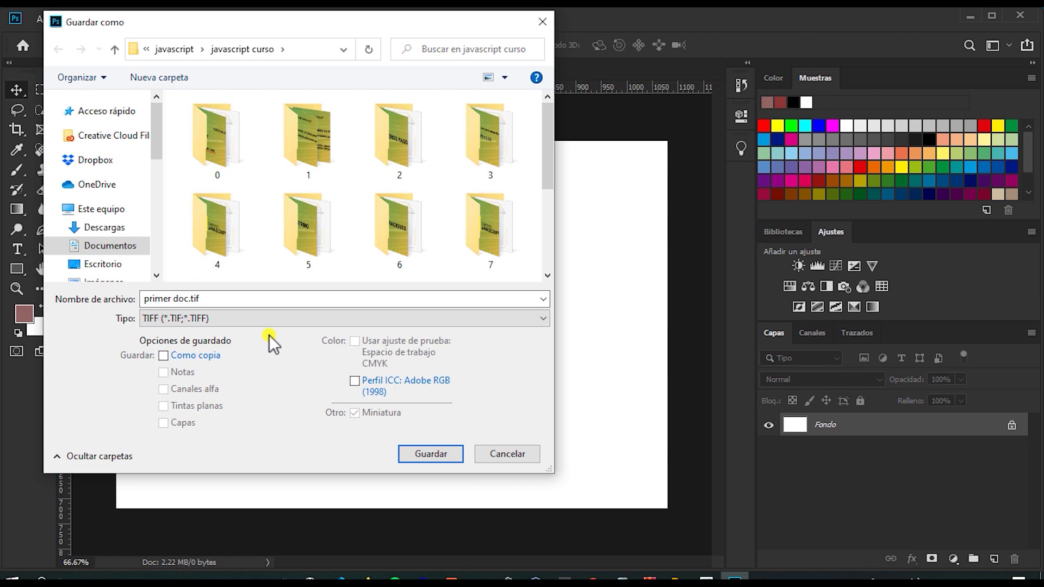
pyautogui.click(707, 580)
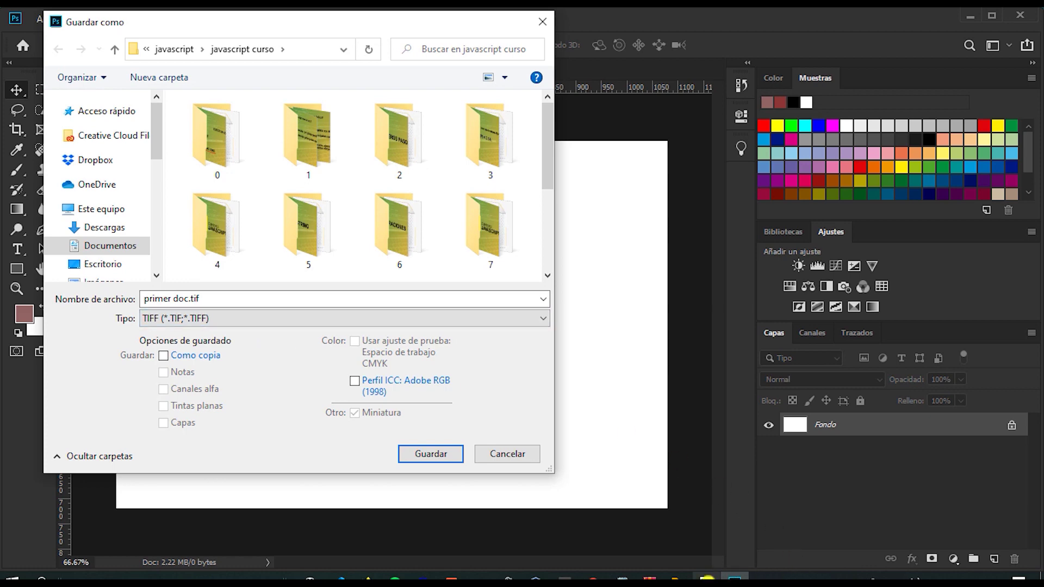
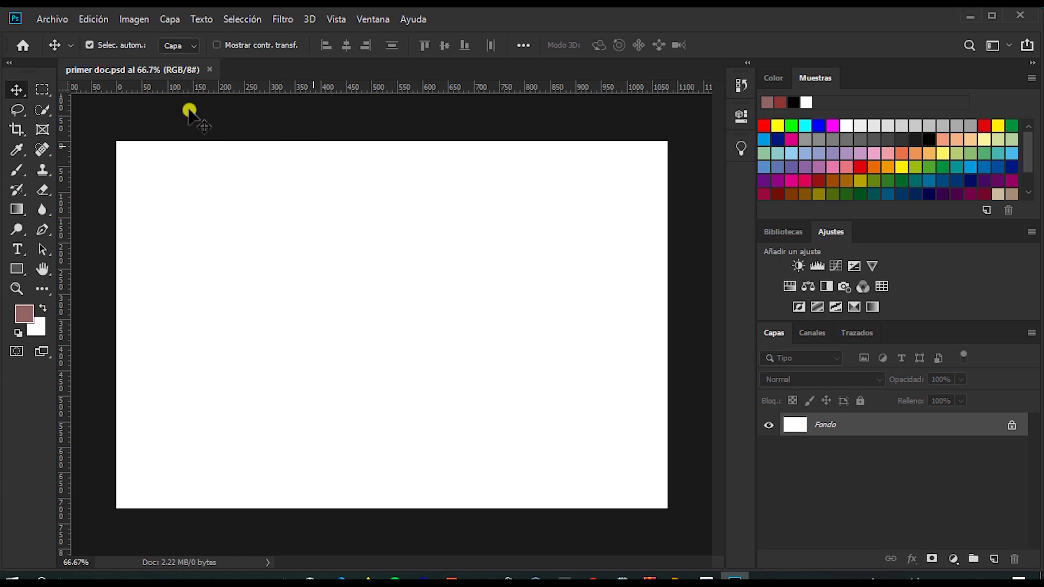
# Save the document as primer doc.tif in TIFF format with no image compression, interleaved pixel order and IBM PC byte order.
pyautogui.click(50, 20)
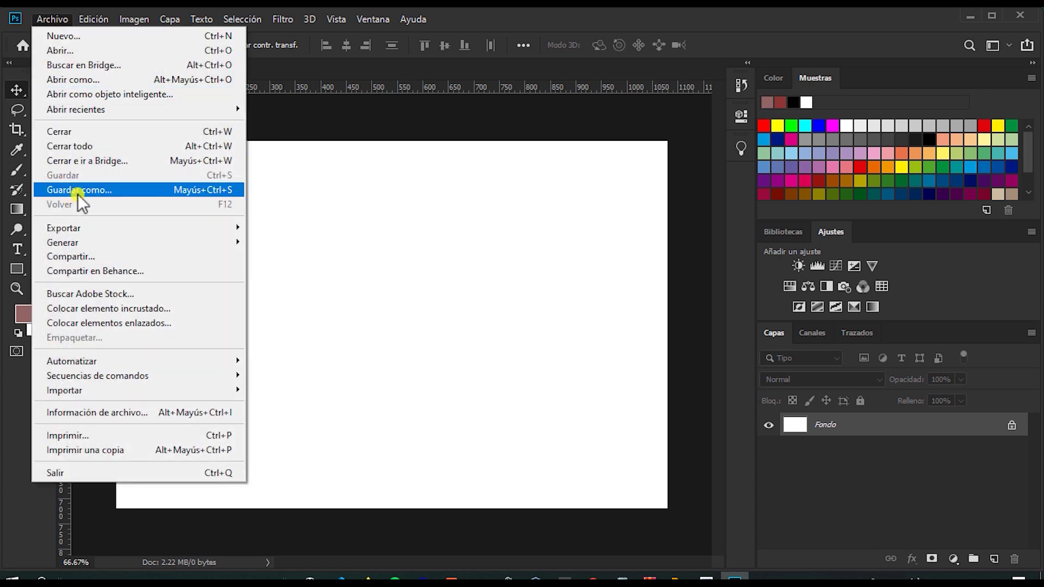
pyautogui.click(212, 189)
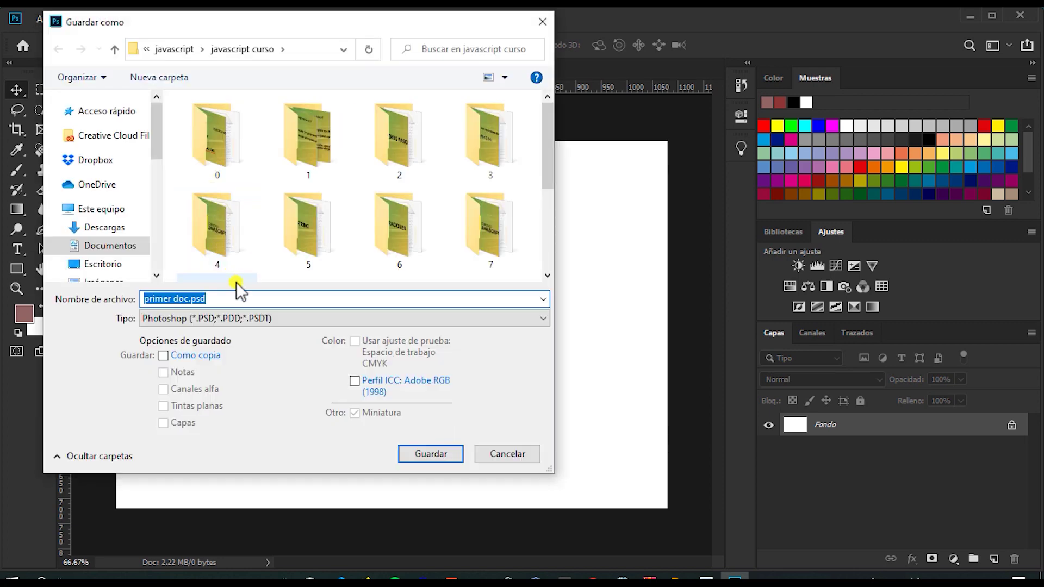
pyautogui.click(275, 313)
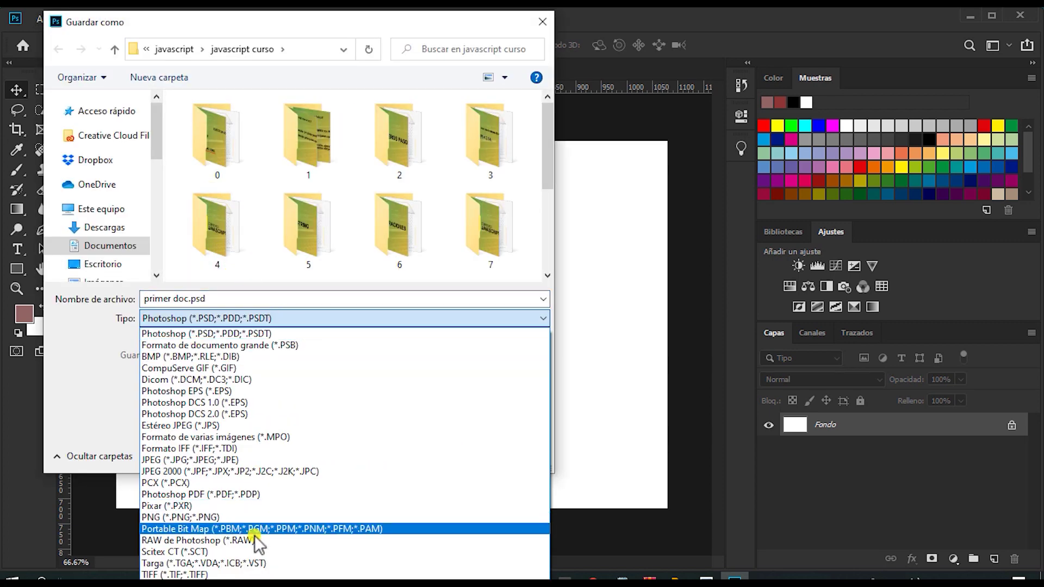
pyautogui.click(286, 571)
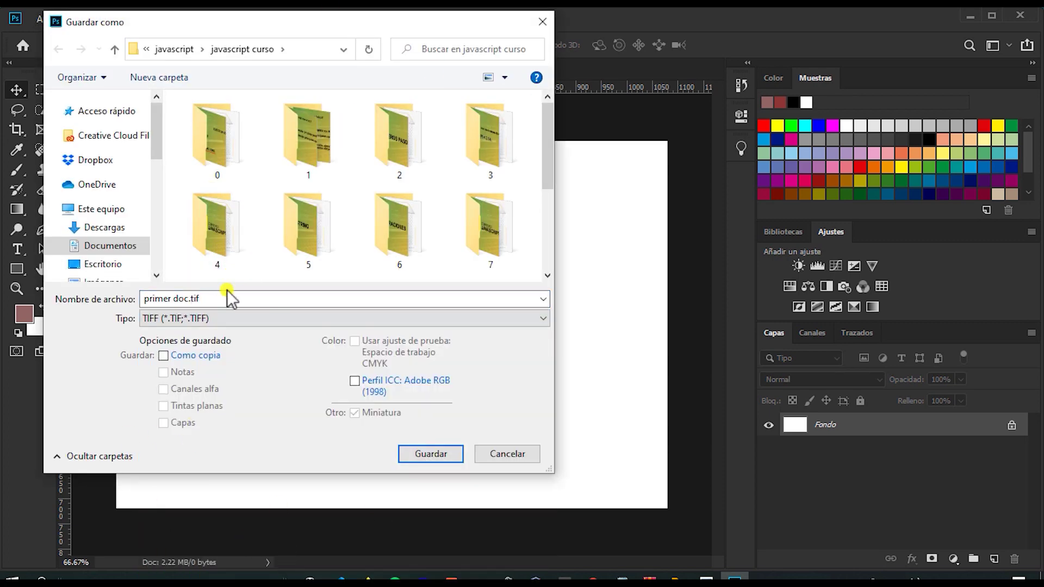
pyautogui.click(430, 454)
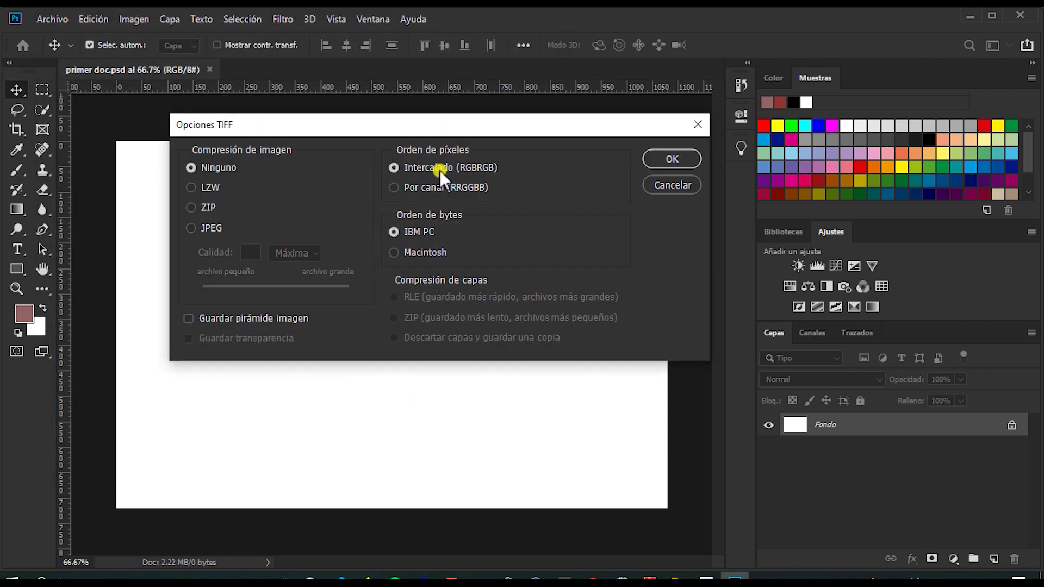
pyautogui.moveTo(440, 124); pyautogui.dragTo(417, 129)
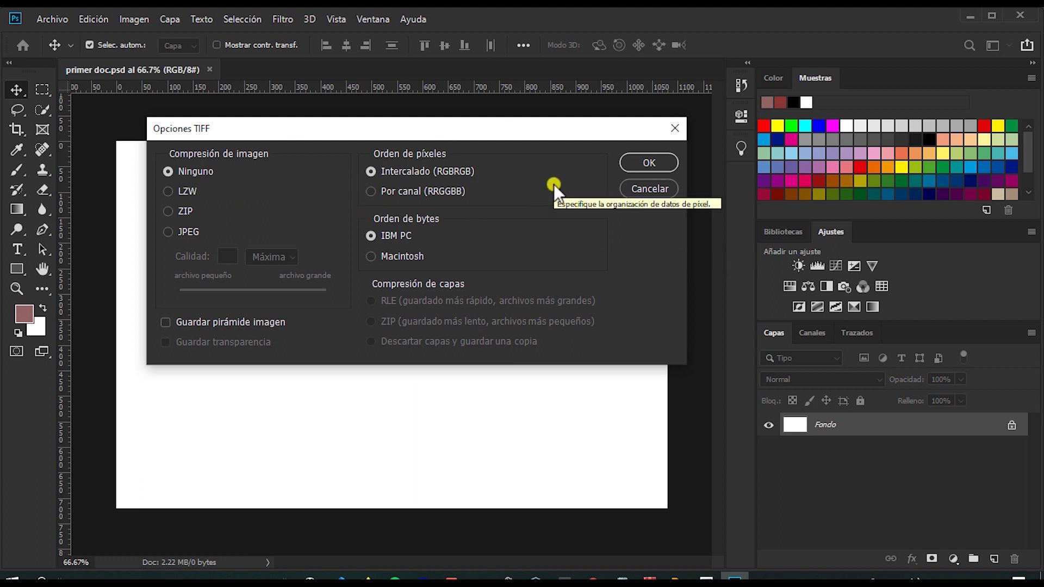
pyautogui.click(645, 161)
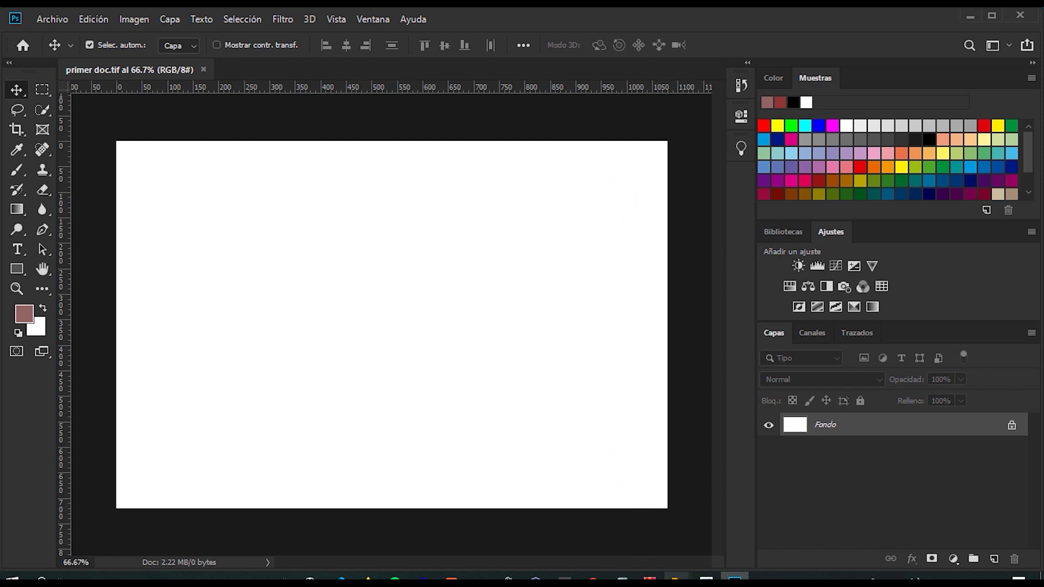
# Switch to the Nueva carpeta folder in File Explorer, compare the file sizes of primer doc.psd and primer doc.tif, and return to Photoshop.
pyautogui.moveTo(675, 577)
pyautogui.click(640, 549)
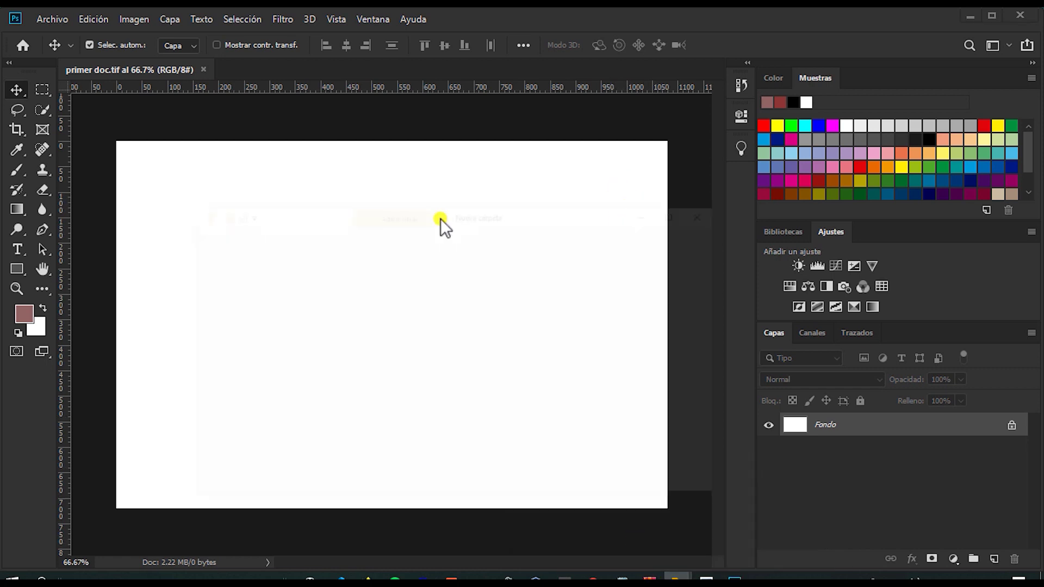
pyautogui.moveTo(445, 116); pyautogui.dragTo(485, 132)
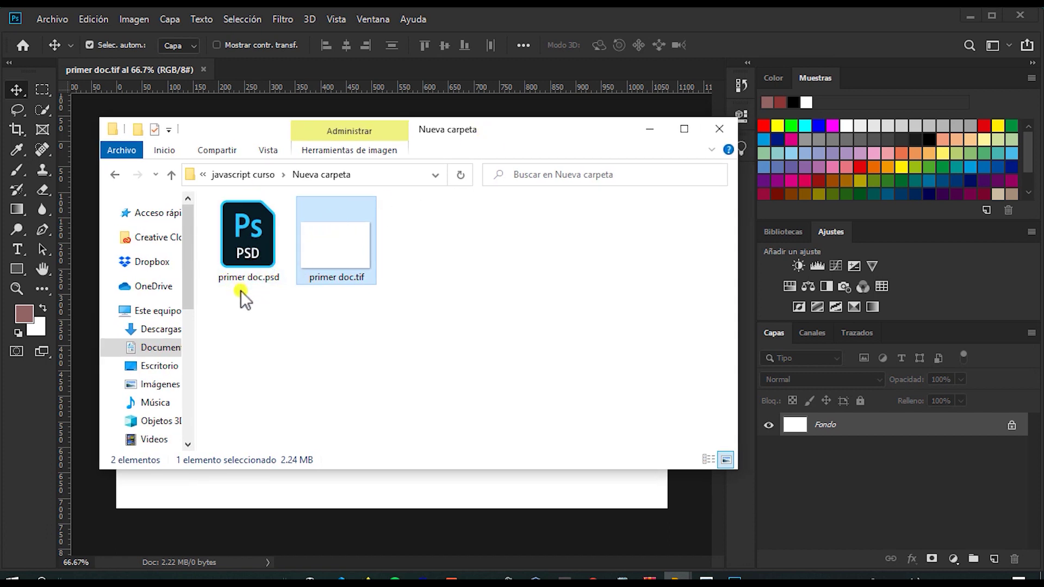
pyautogui.moveTo(244, 240)
pyautogui.click(267, 293)
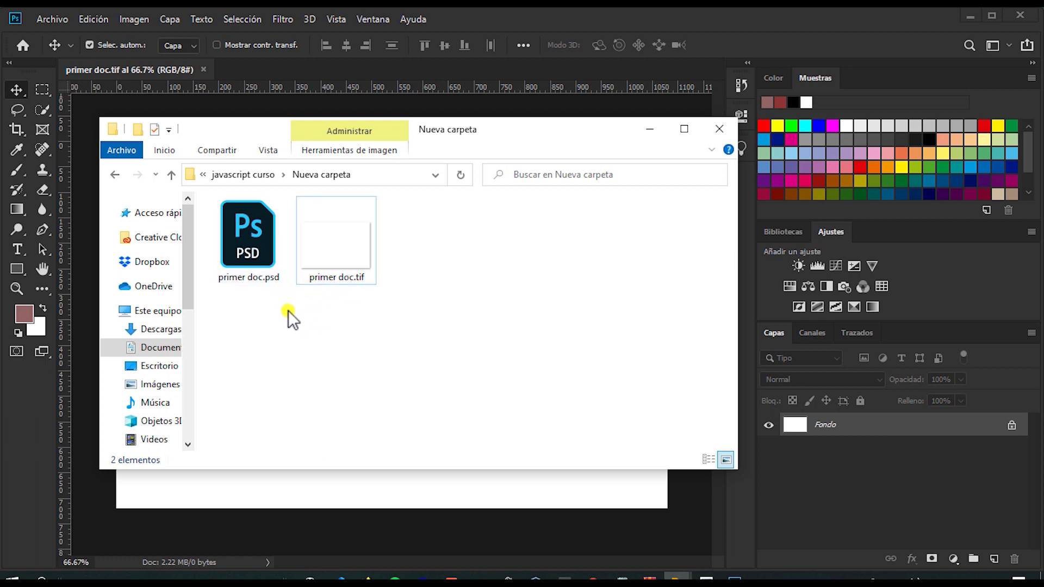
pyautogui.click(272, 260)
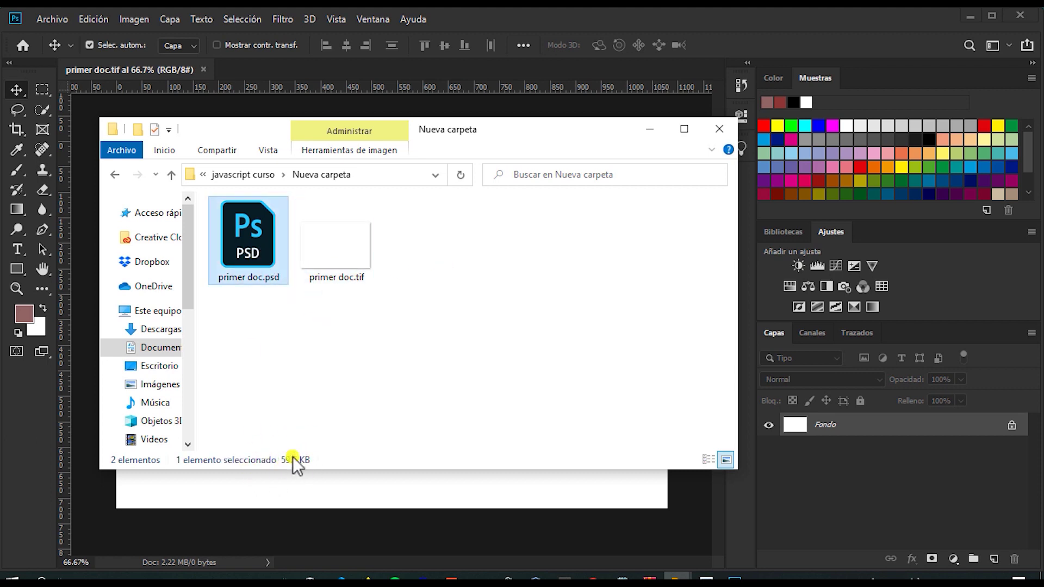
pyautogui.click(347, 235)
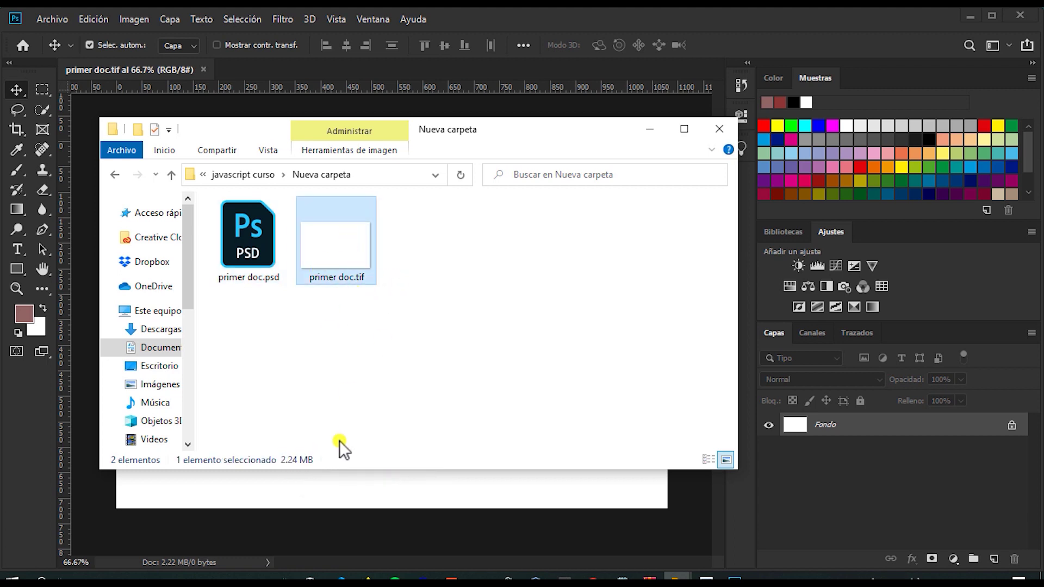
pyautogui.click(388, 371)
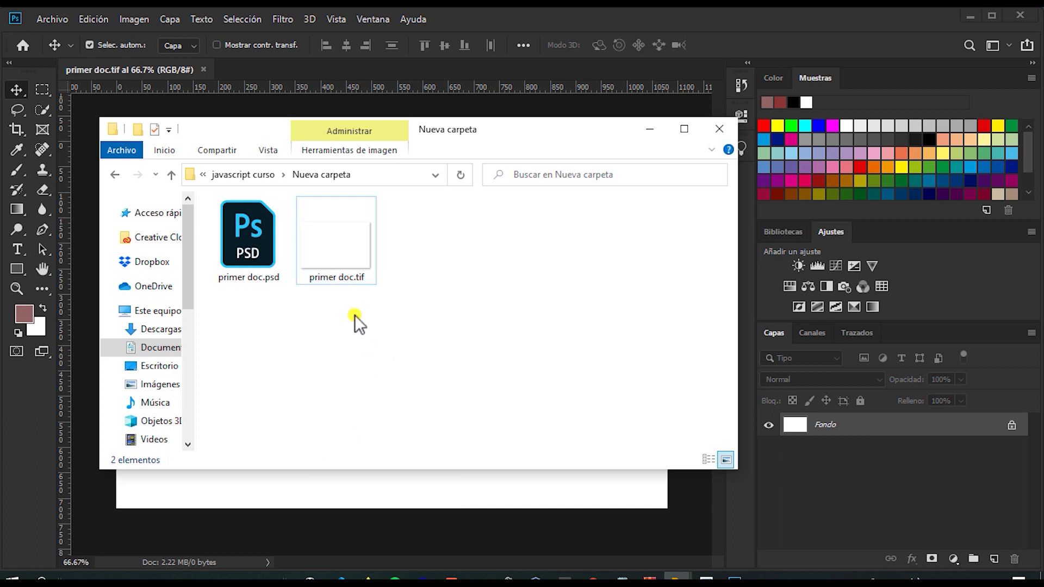
pyautogui.click(335, 269)
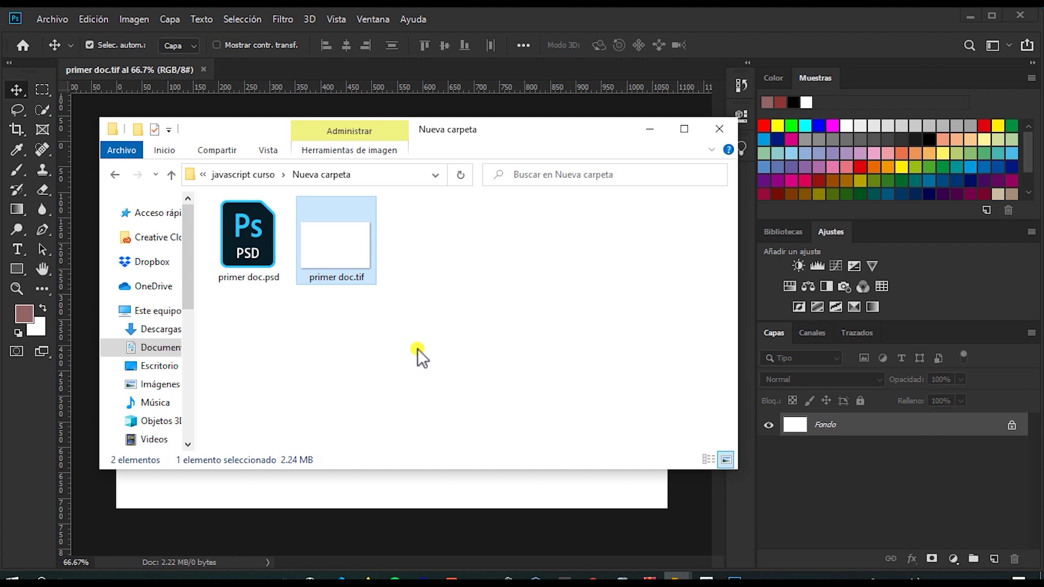
pyautogui.click(253, 247)
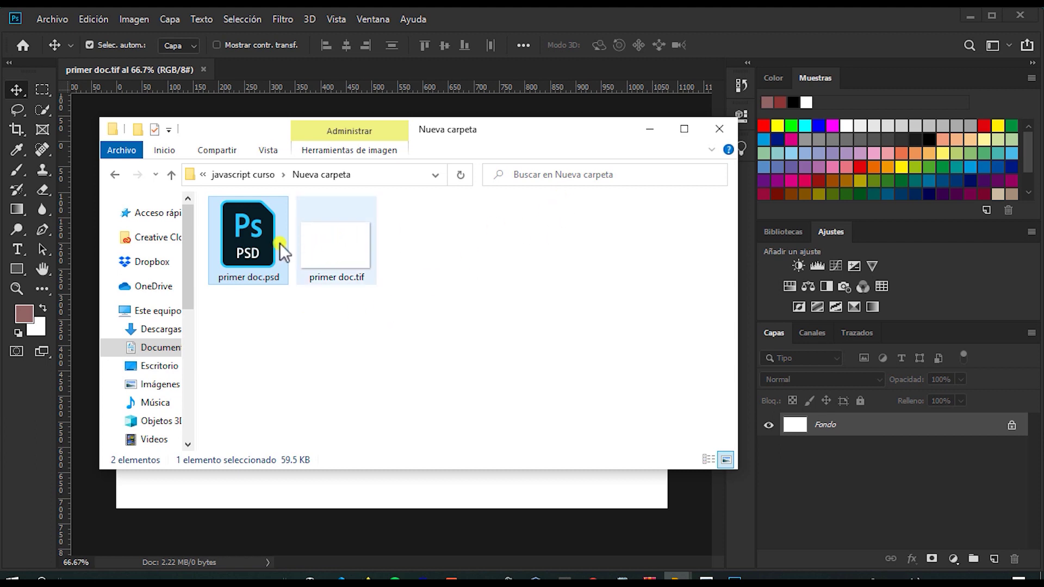
pyautogui.moveTo(277, 245)
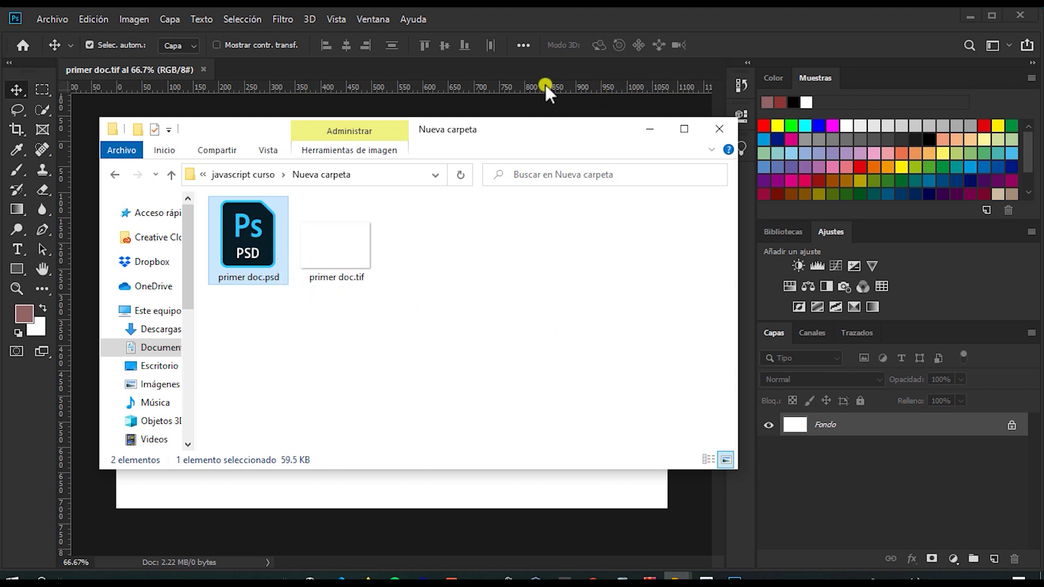
pyautogui.click(646, 130)
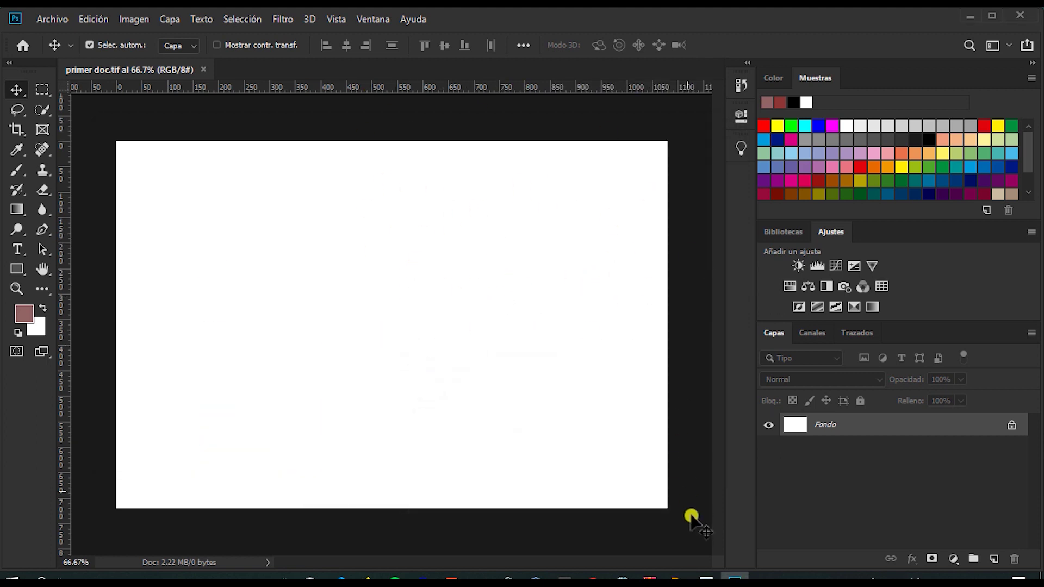
# Bring the Nueva carpeta folder back up in File Explorer, check primer doc.tif once more, and return to Photoshop.
pyautogui.moveTo(680, 578)
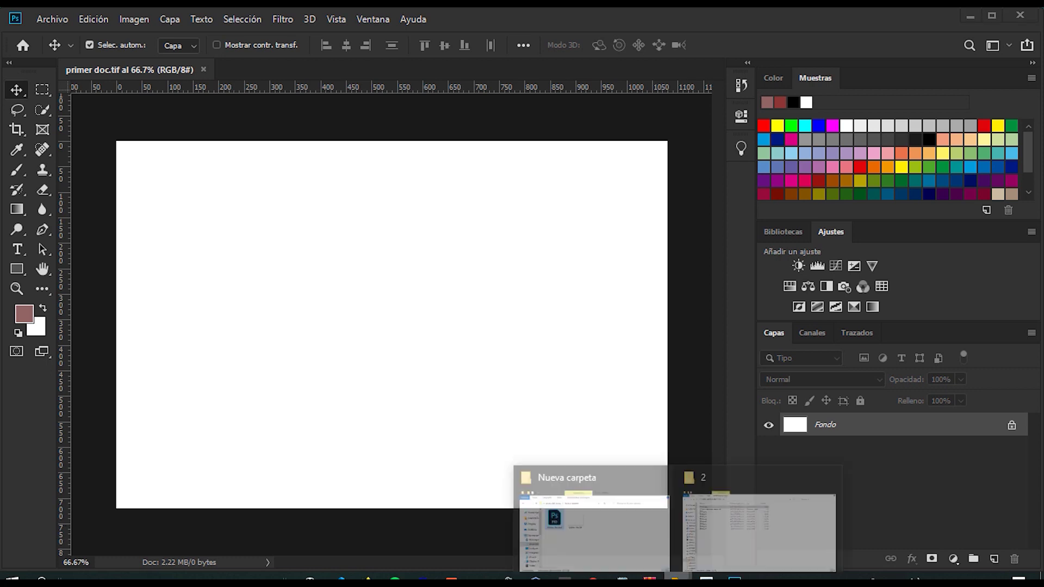
pyautogui.click(615, 554)
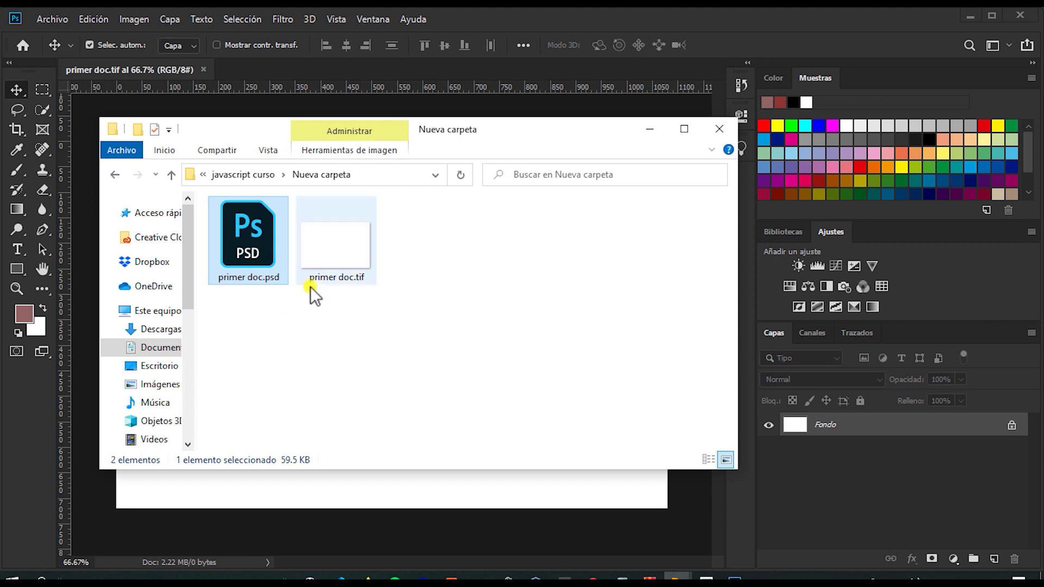
pyautogui.click(338, 259)
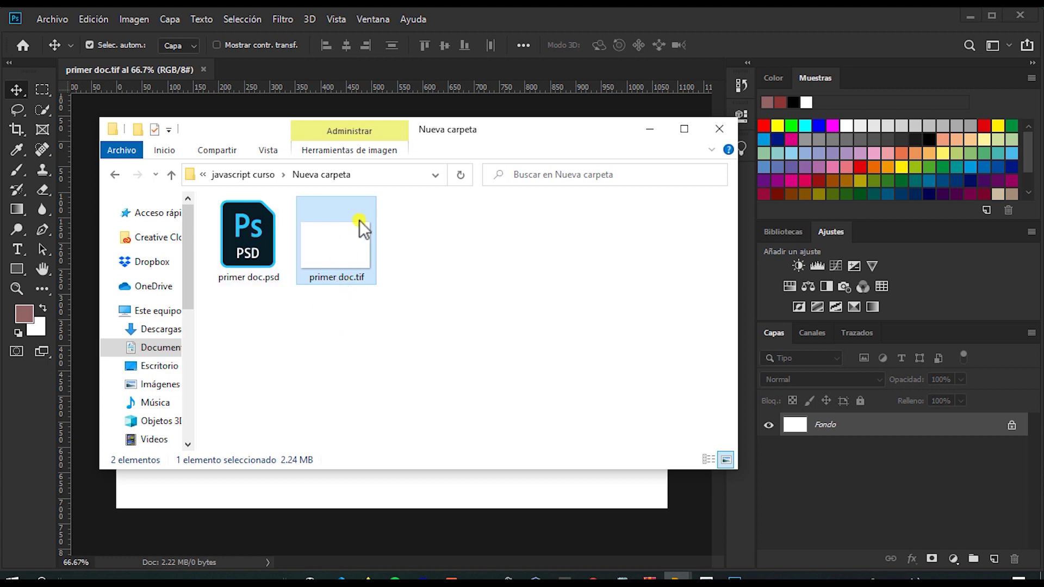
pyautogui.click(657, 128)
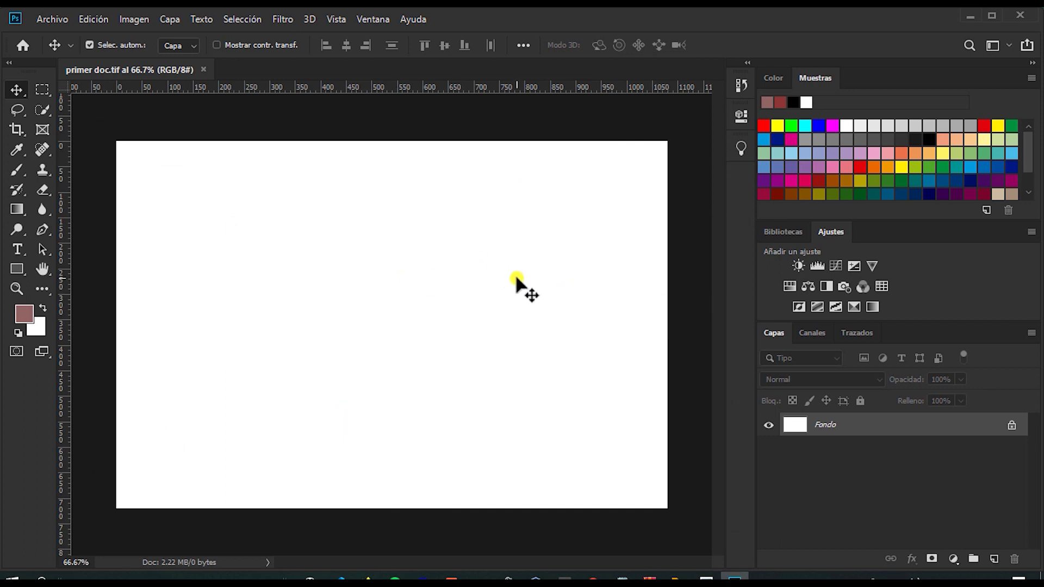